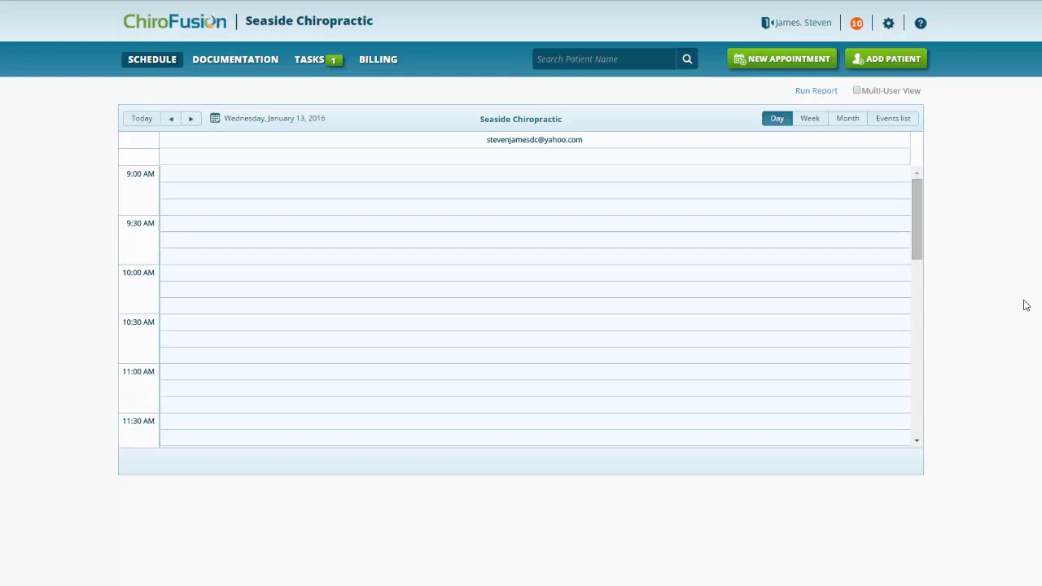
Step: Export ChiroFusion's patient list as the XLS file PatientList 1-13-2016.xls
click(890, 27)
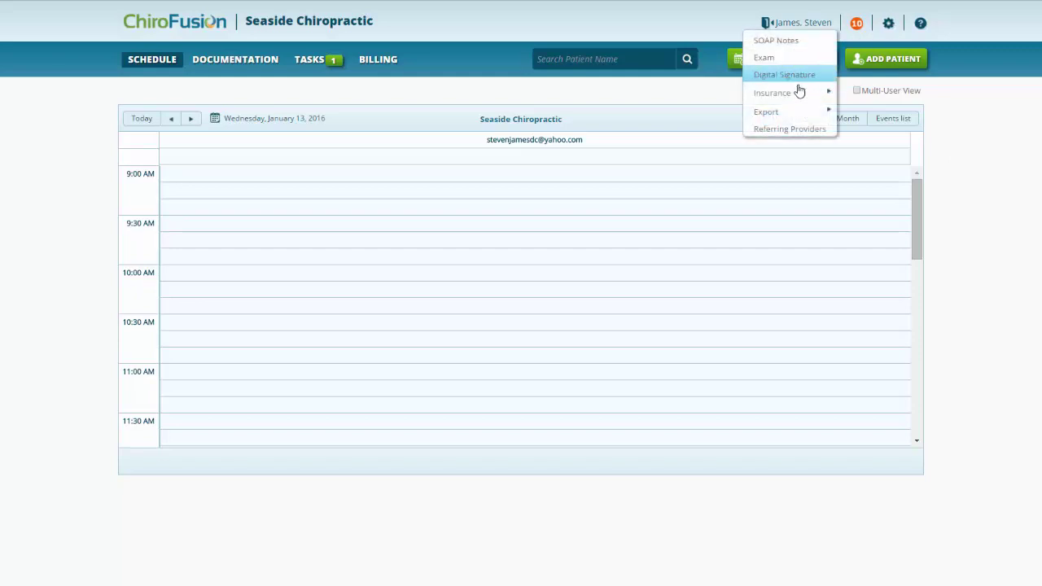
mouse_move(788, 122)
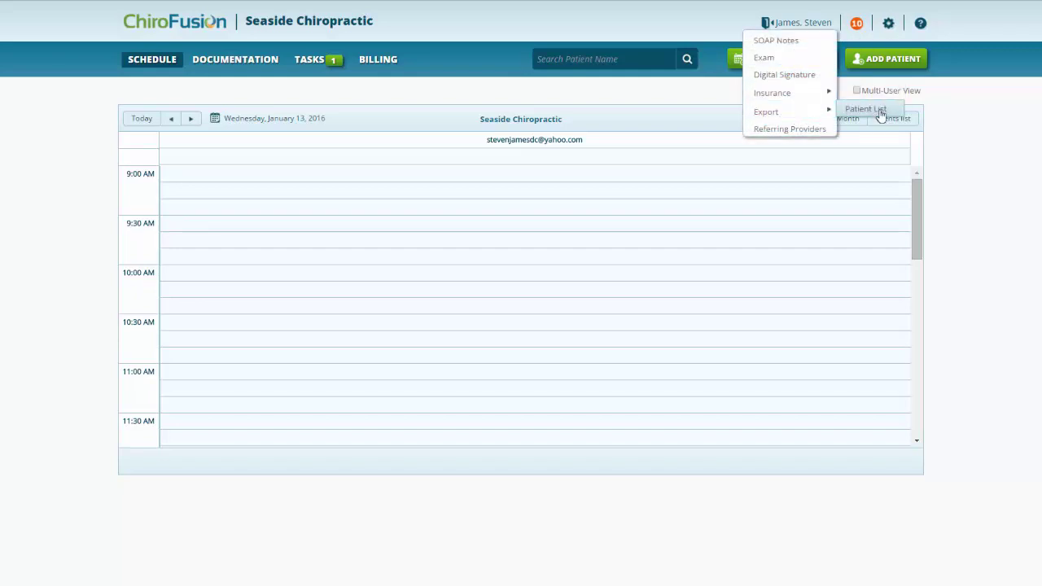
click(876, 109)
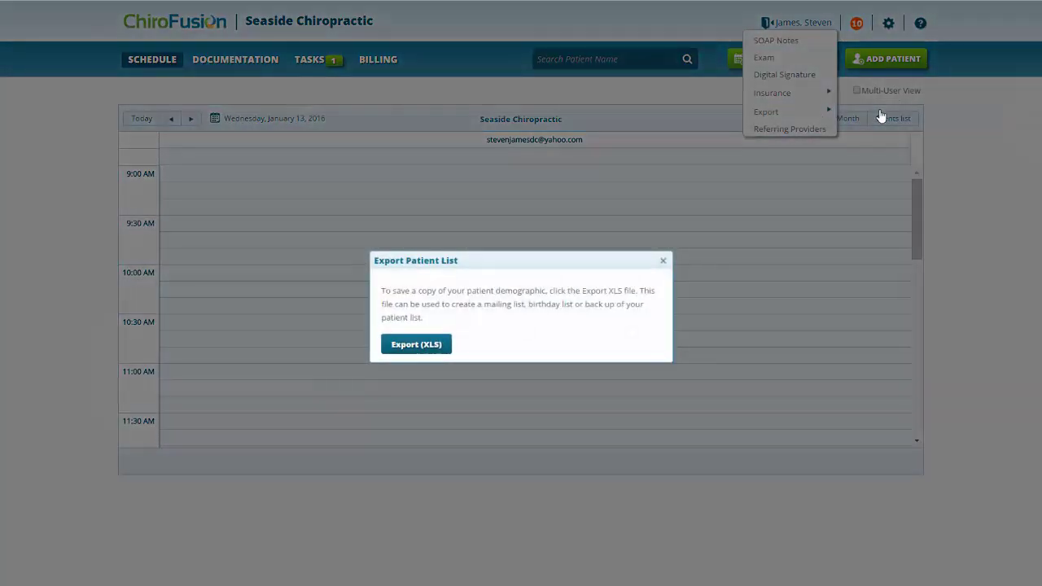
click(417, 345)
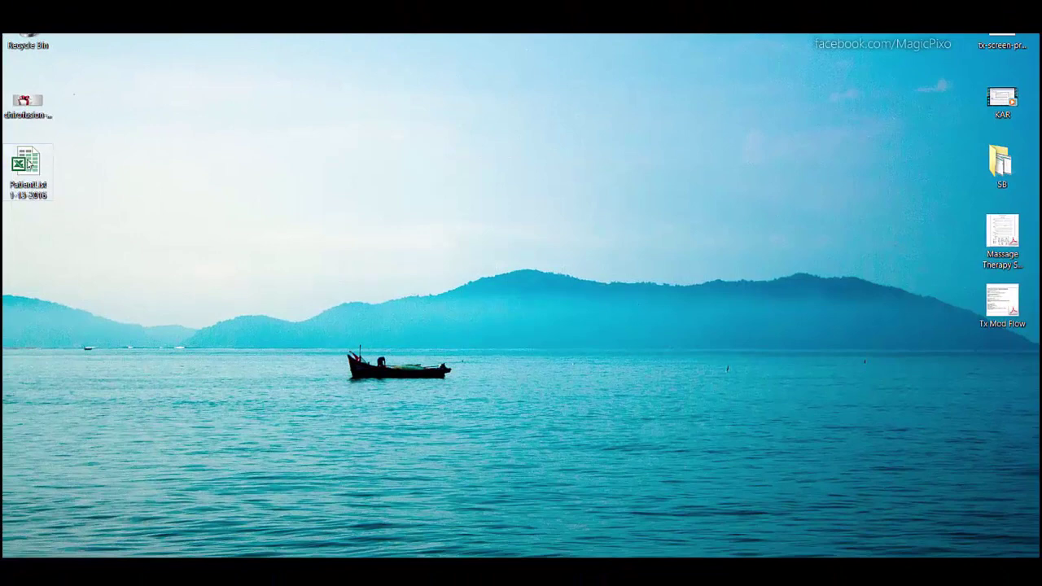
Step: Open PatientList 1-13-2016.xls from the desktop in Excel, accepting the file-format warning
click(28, 162)
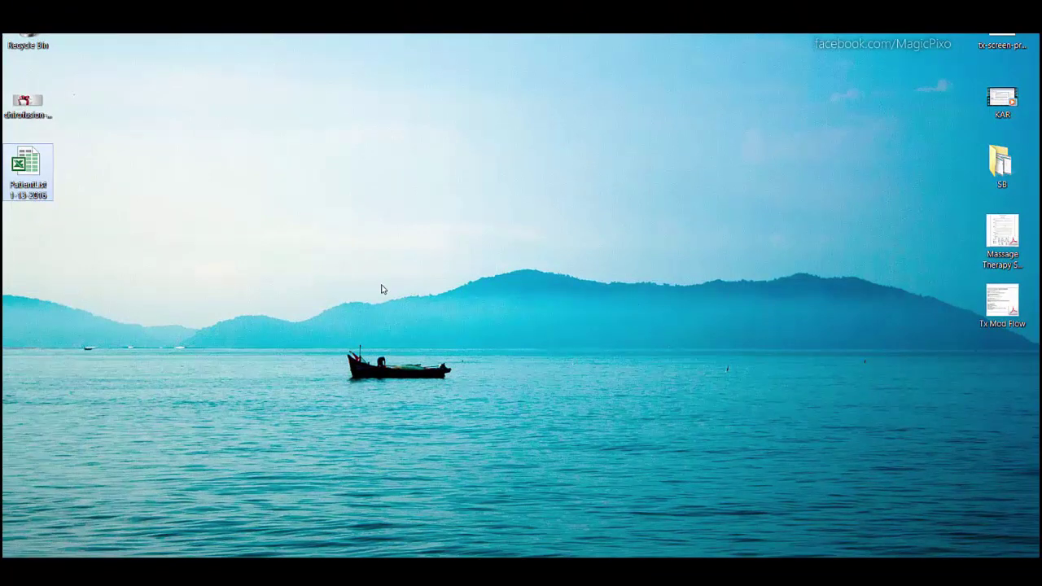
key(Return)
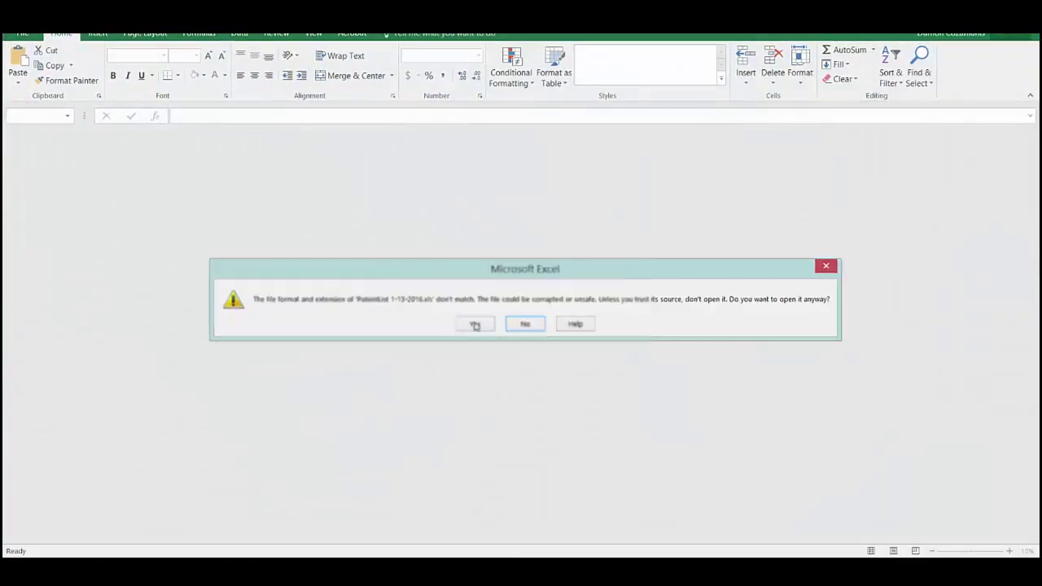
click(476, 325)
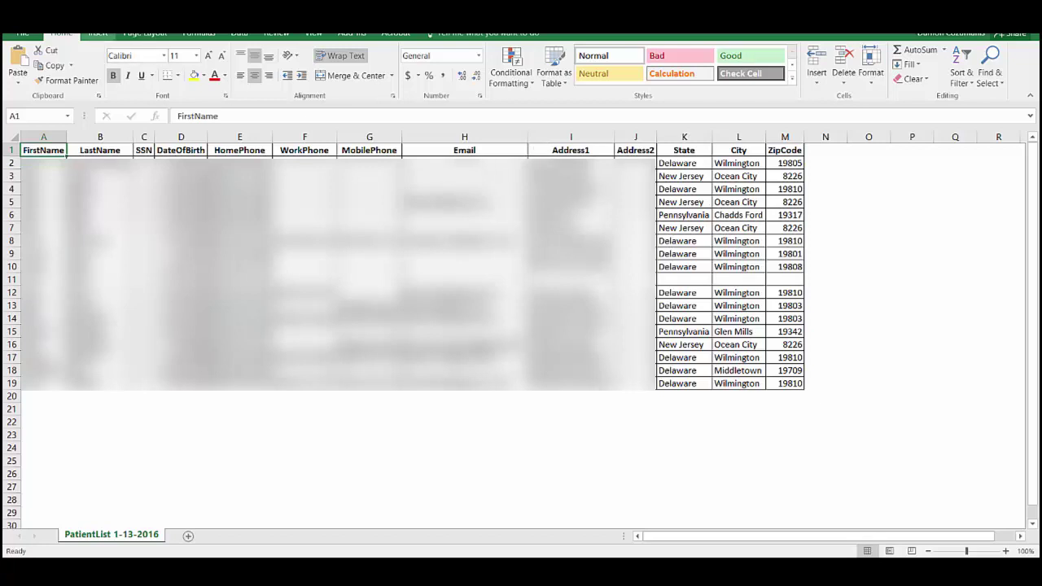
Step: Save the sheet to the Desktop as PD in CSV (Comma delimited) format, then close Excel
click(21, 37)
click(37, 153)
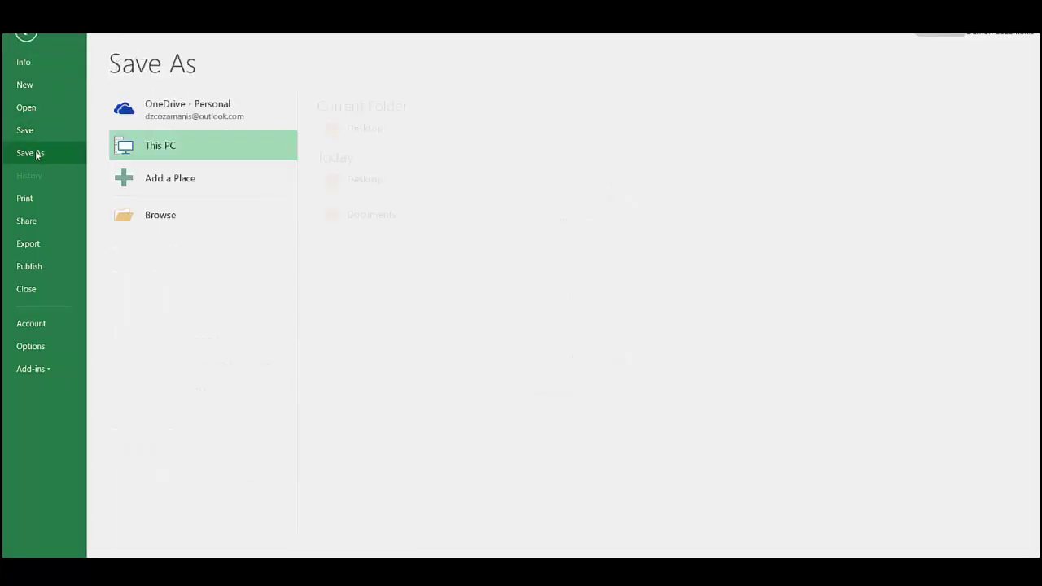
click(357, 133)
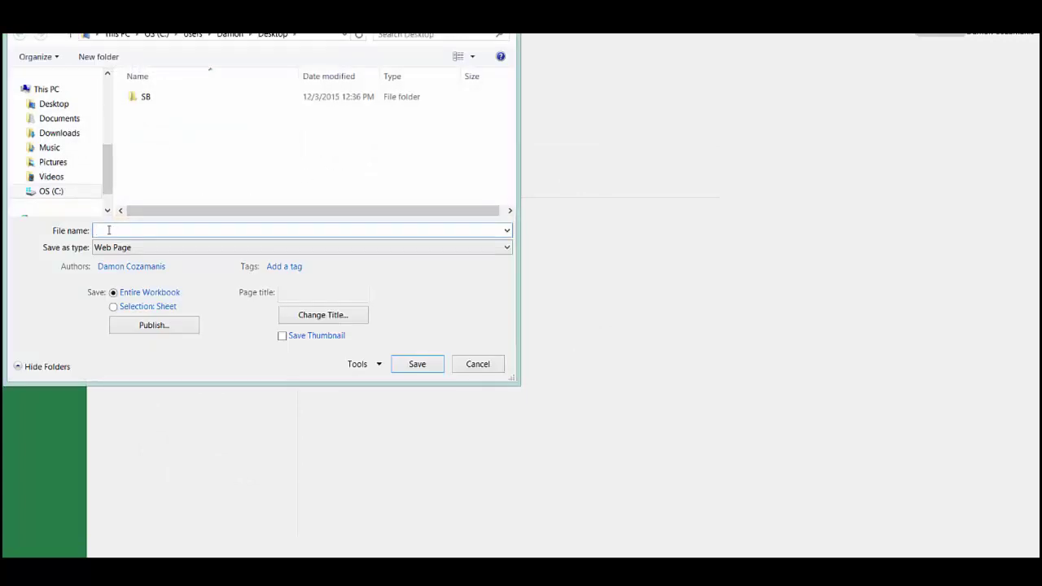
text(PD)
click(124, 249)
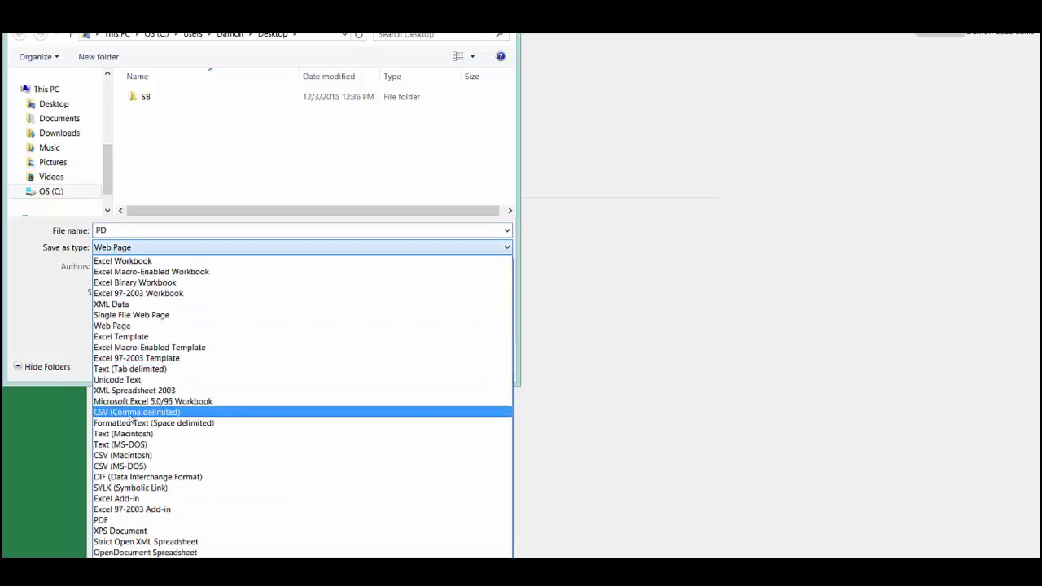
click(130, 412)
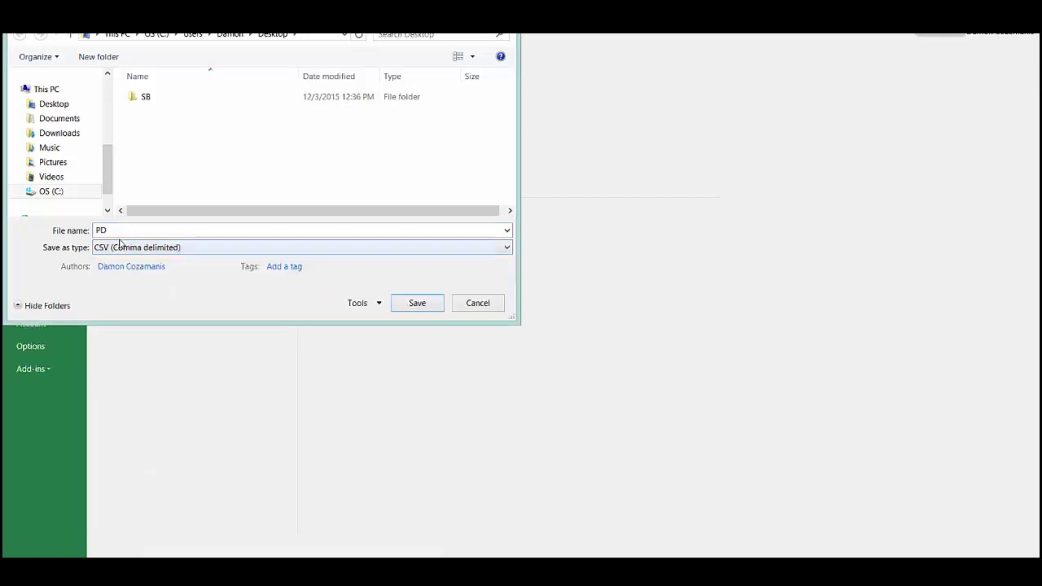
click(415, 303)
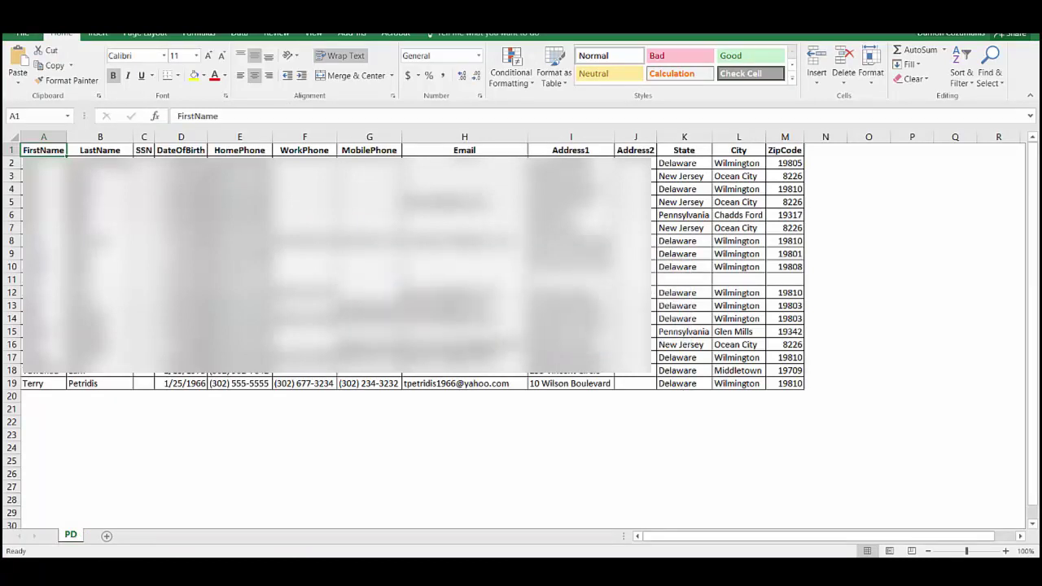
key(alt+F4)
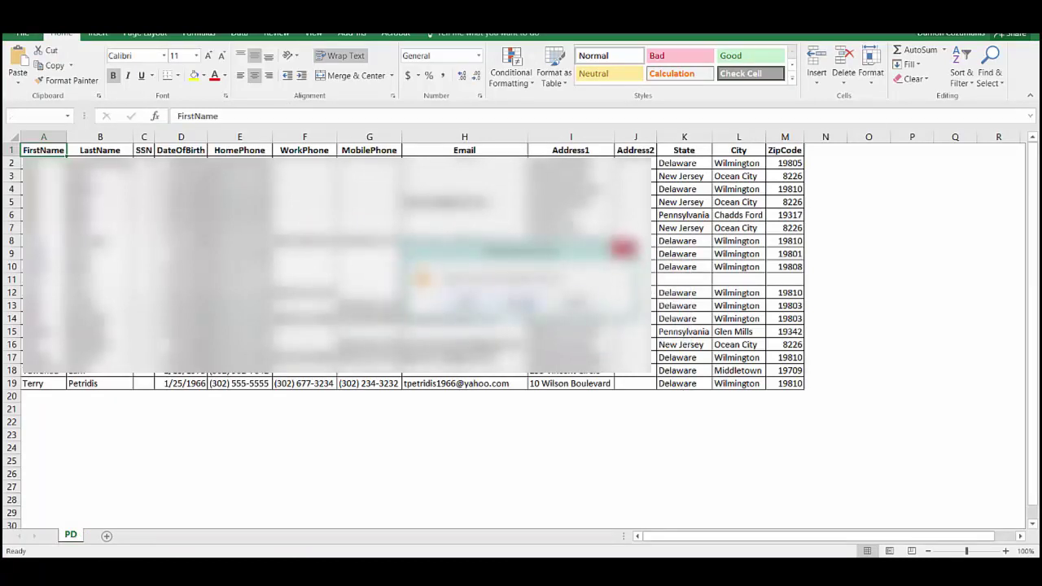
click(522, 302)
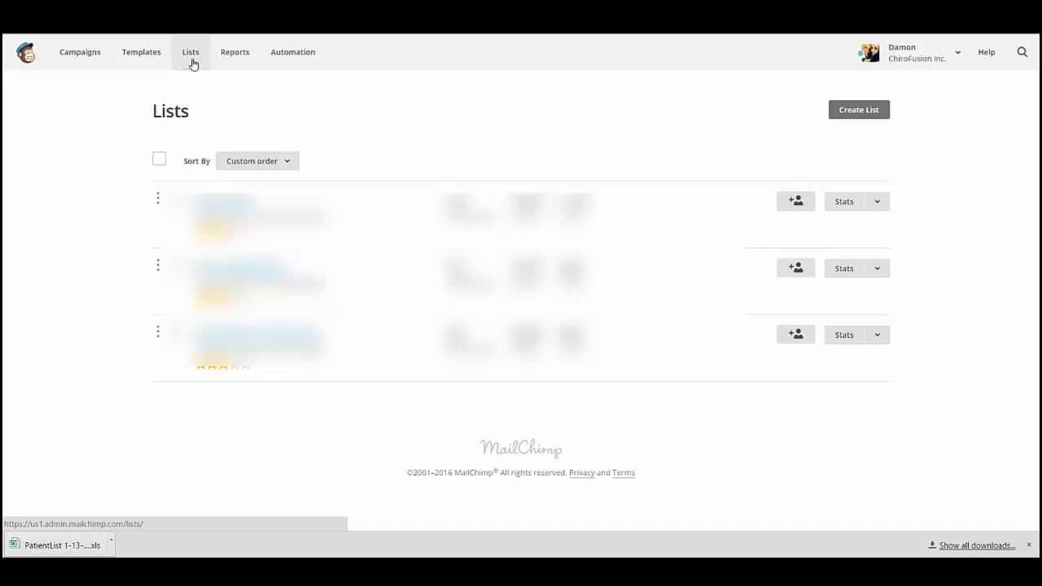
Step: Start a new list named Patient Database with the sender e-mail and from name ChiroFusion
click(870, 113)
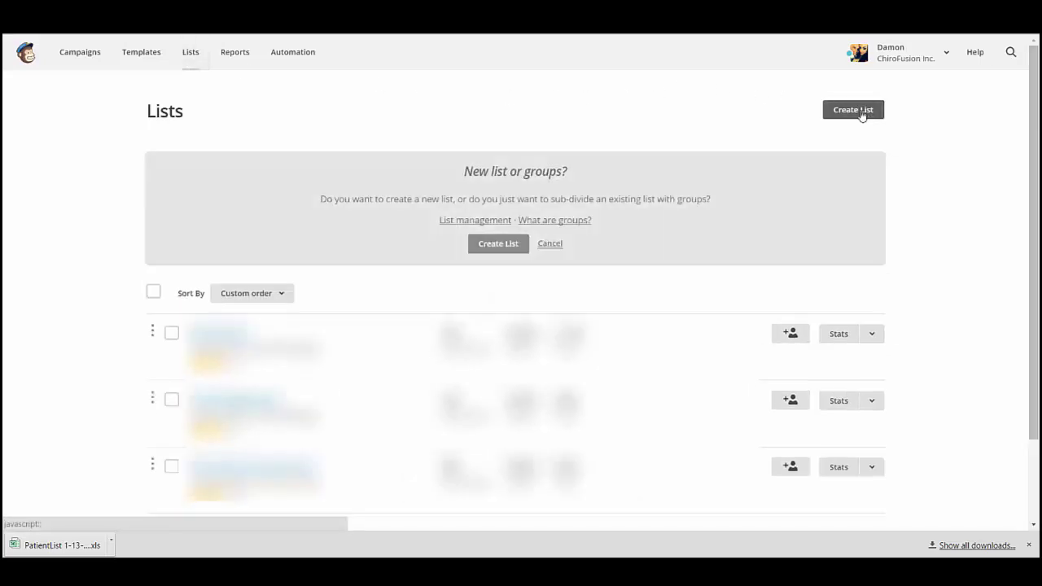
click(497, 246)
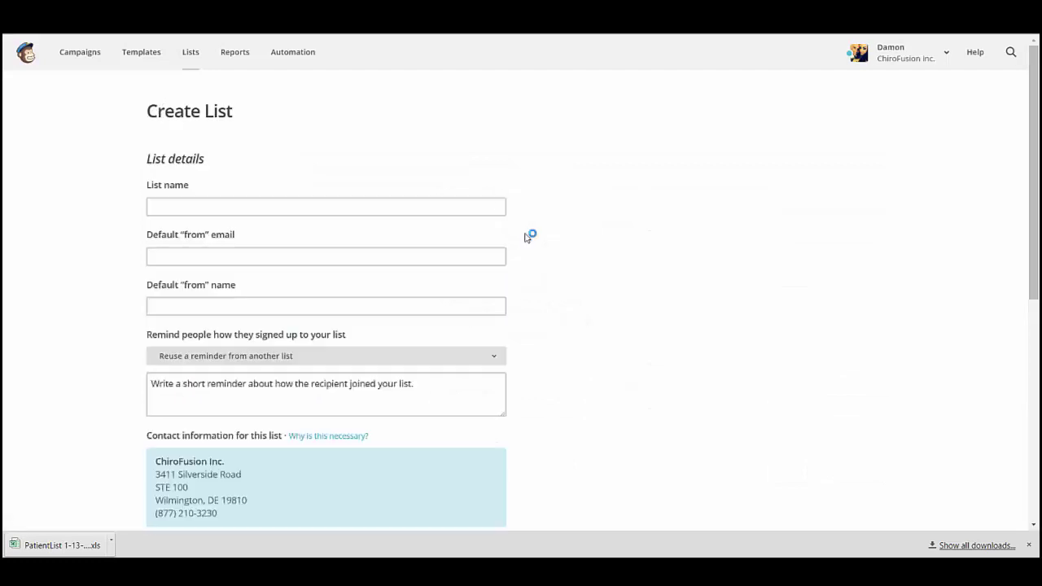
click(164, 205)
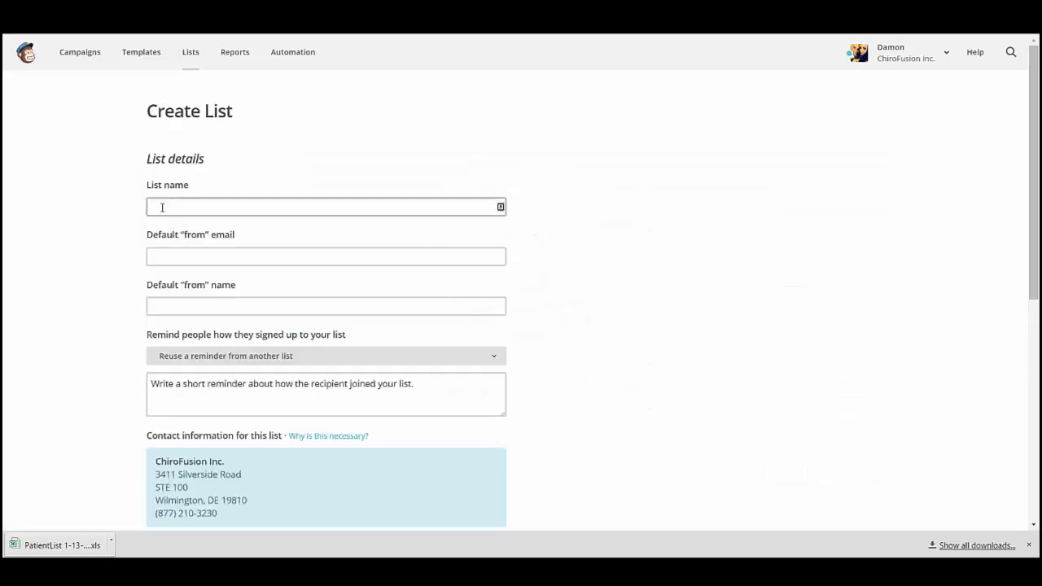
click(162, 208)
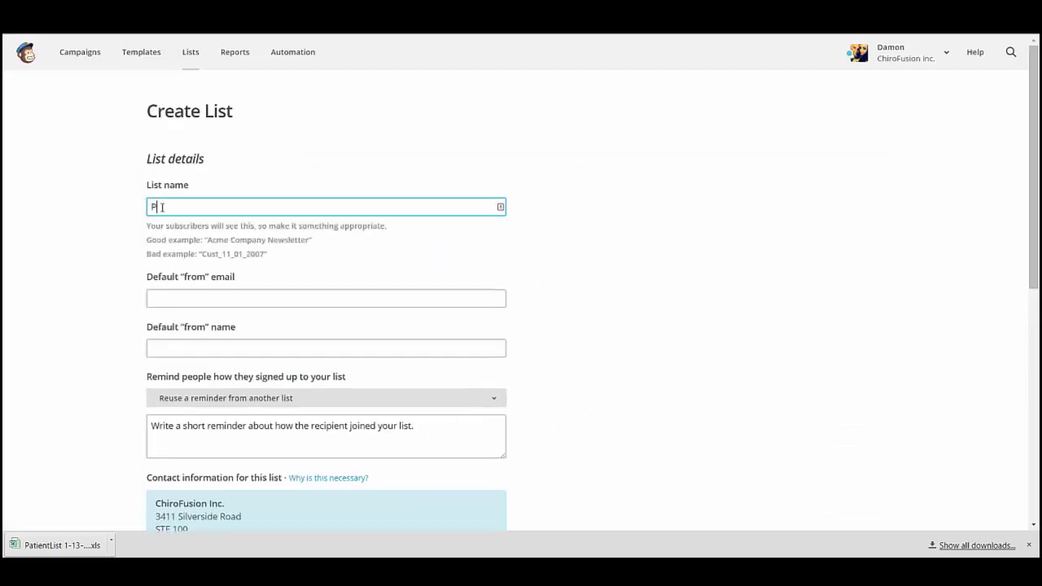
text(Patient Database)
click(193, 298)
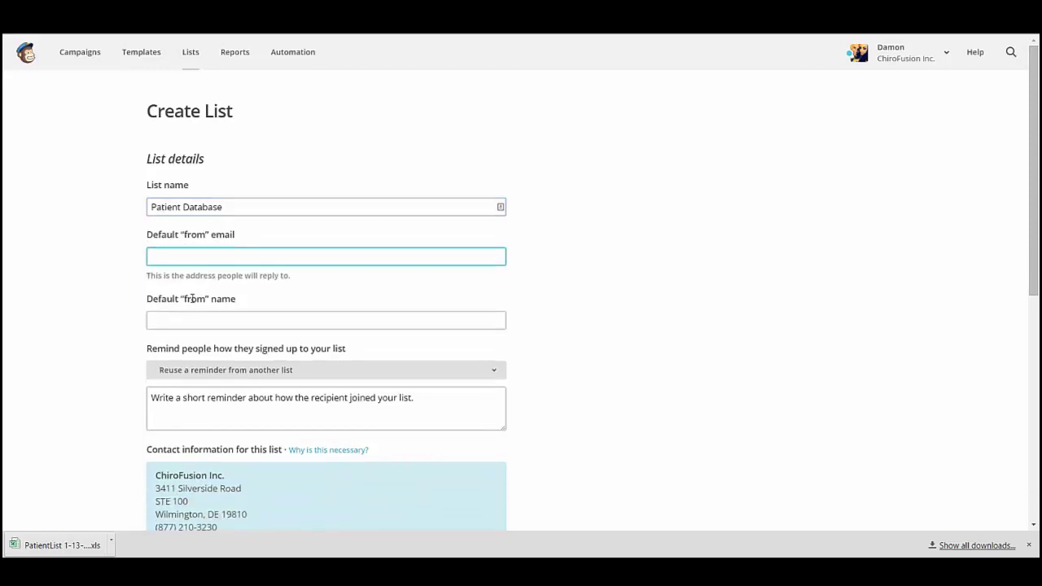
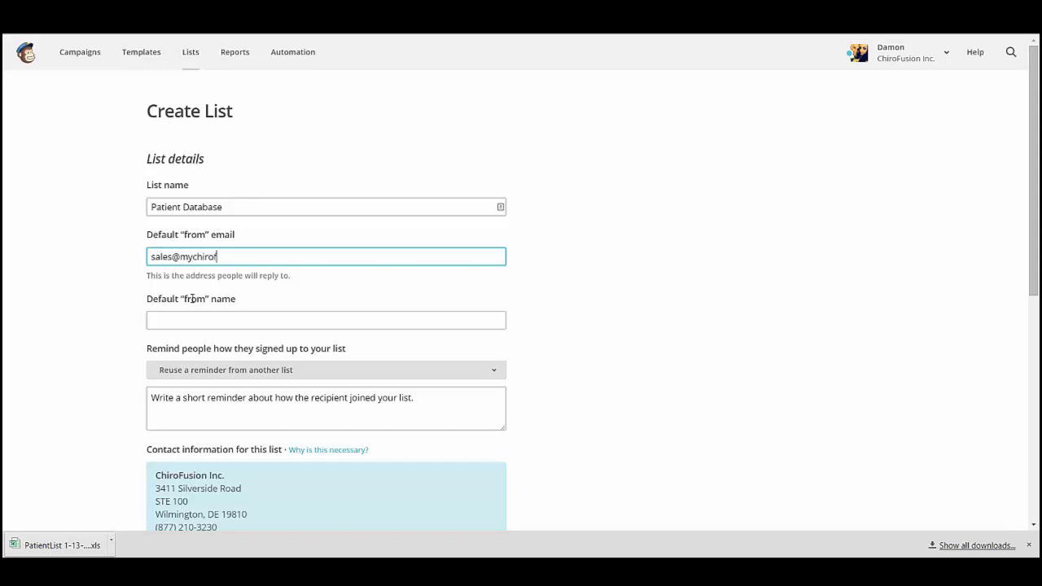
click(187, 321)
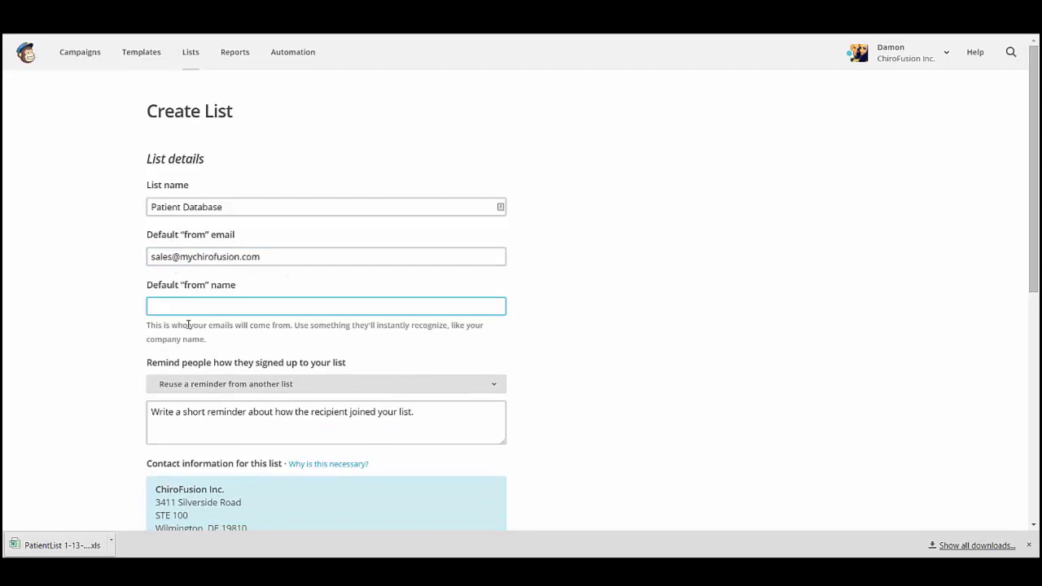
text(ChiroFuion)
Step: Add the reminder 'Current or former patient of ours', enable daily summaries, and save the list
scroll(188, 325, down, 1)
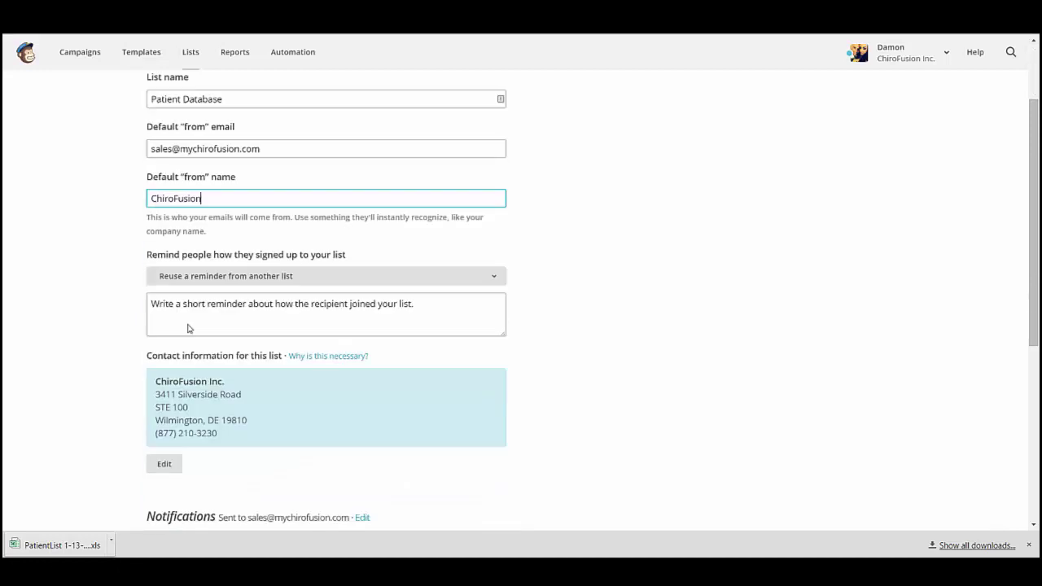
click(153, 305)
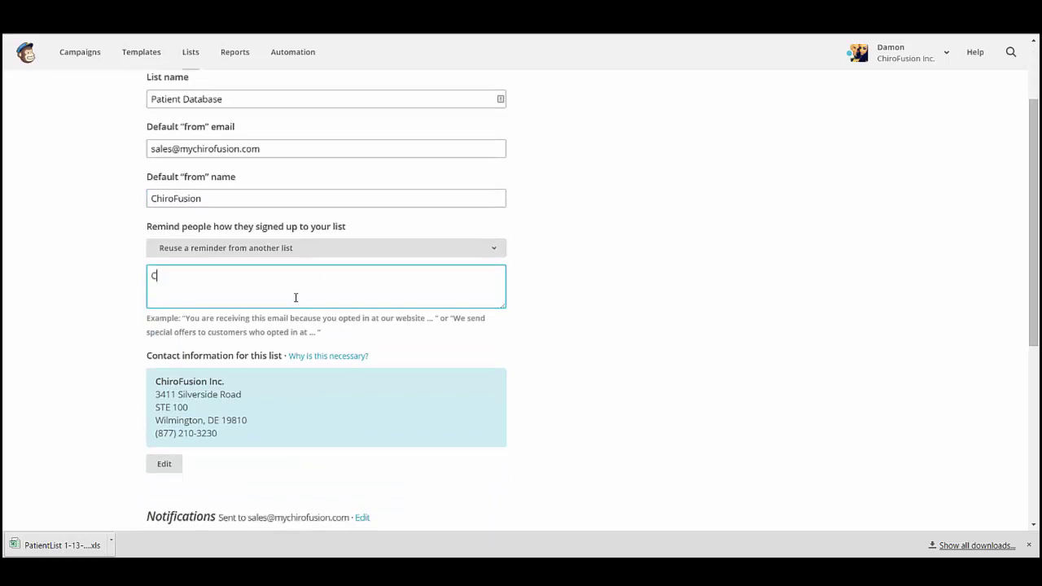
text(Current or former patient o)
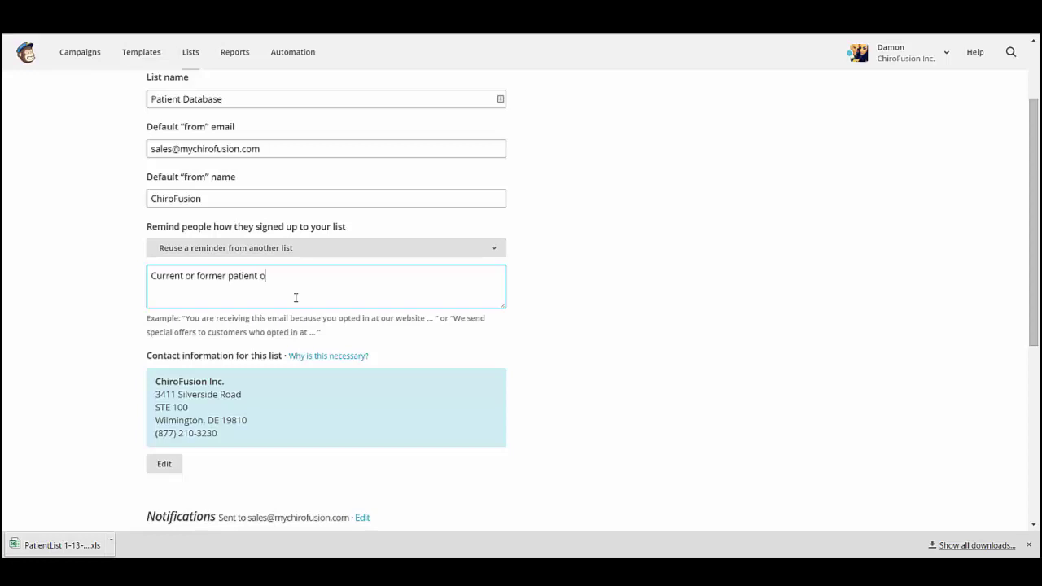
text(f ours)
scroll(296, 298, down, 3)
click(154, 330)
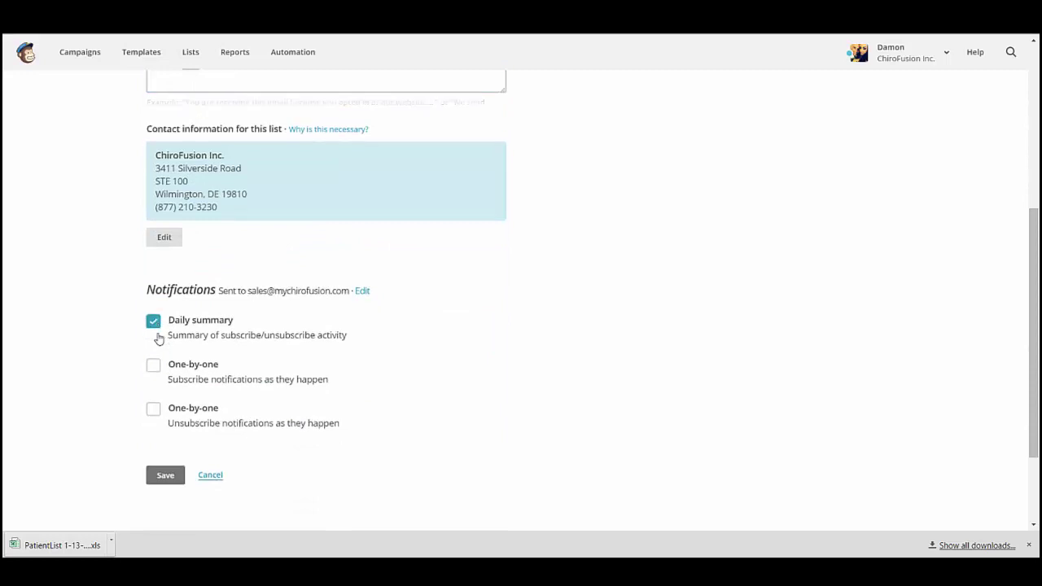
click(164, 458)
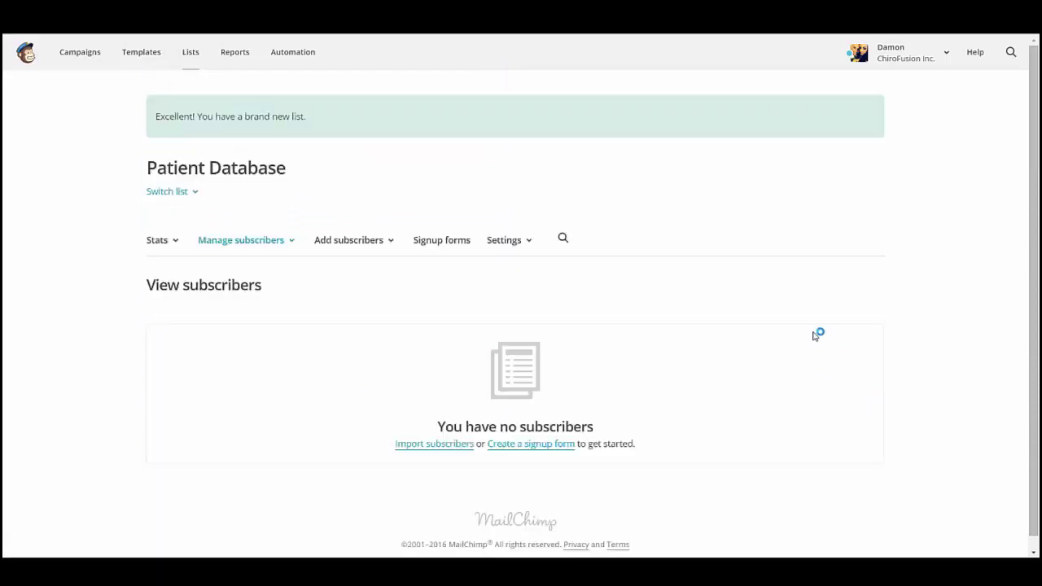
Step: Begin a CSV subscriber import into the Patient Database list
scroll(814, 335, down, 1)
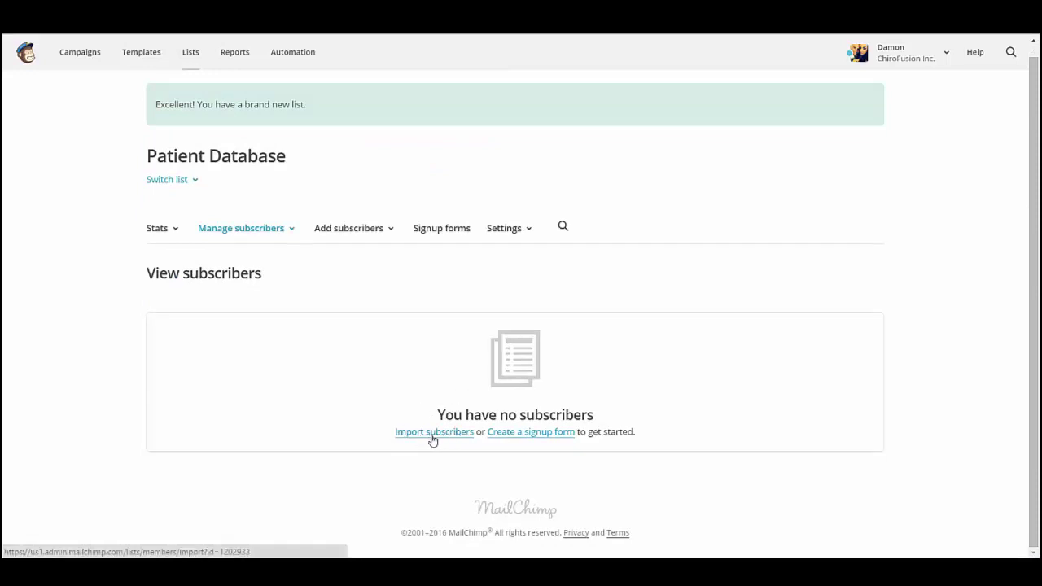
click(436, 437)
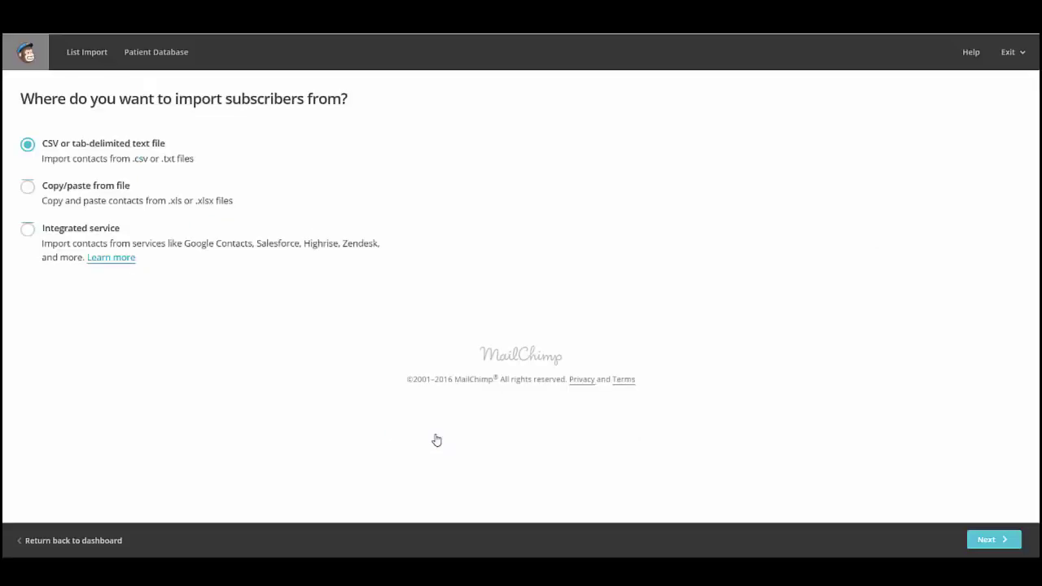
click(989, 541)
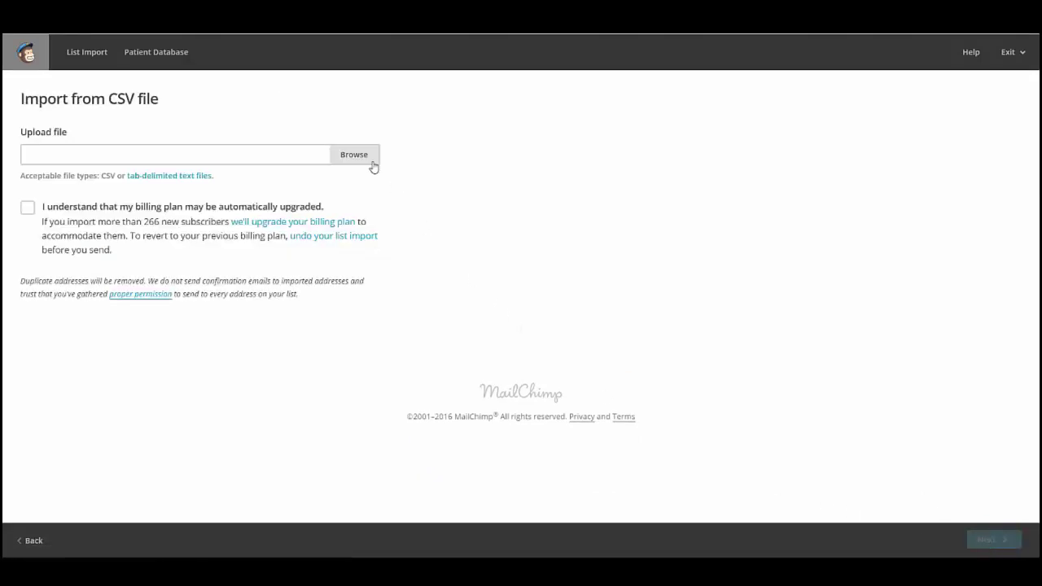
Step: Upload PD.csv, acknowledge the possible billing-plan upgrade, and continue to column matching
click(366, 157)
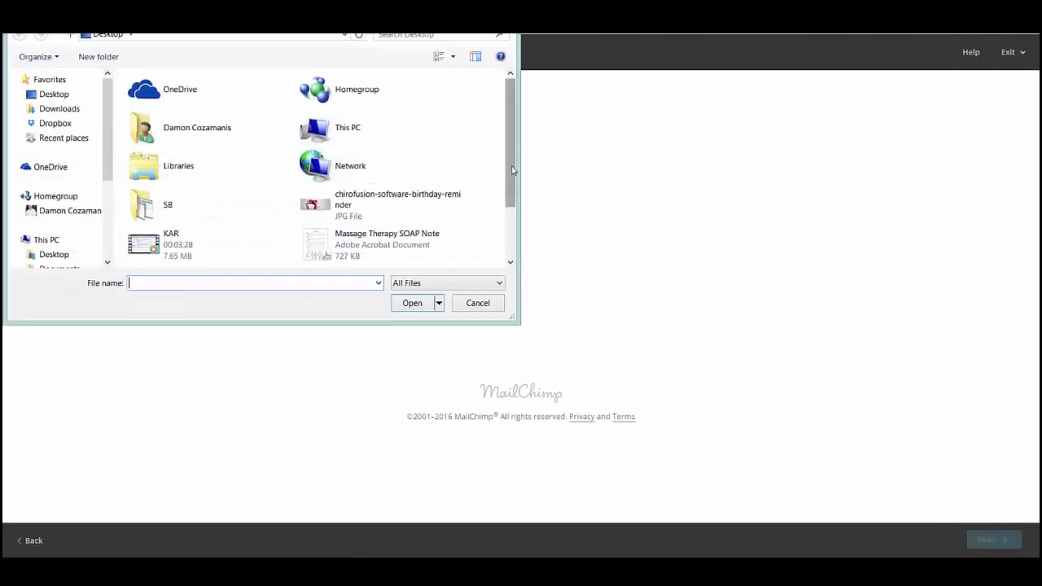
scroll(513, 170, down, 2)
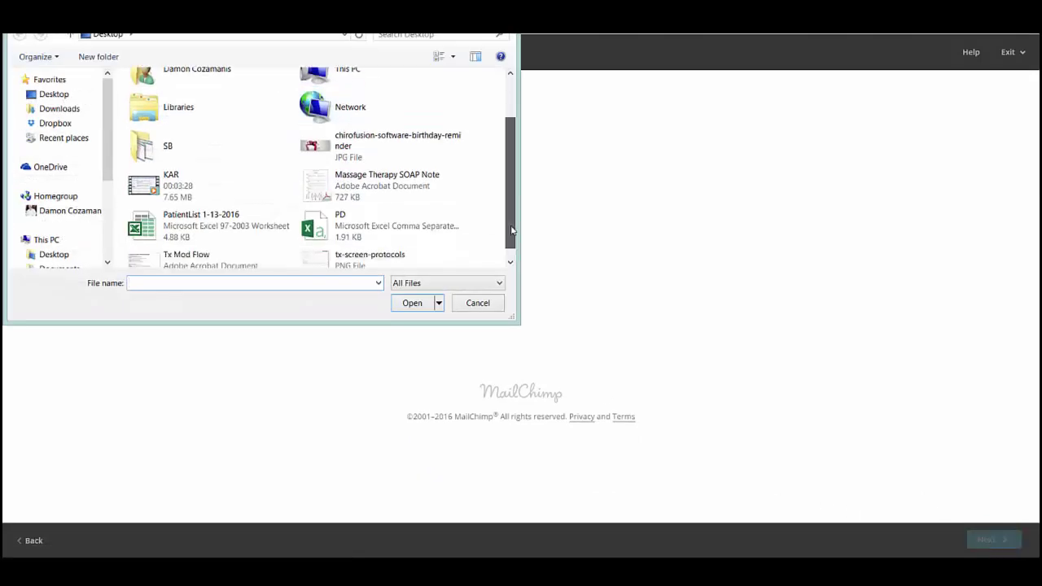
click(347, 214)
click(410, 302)
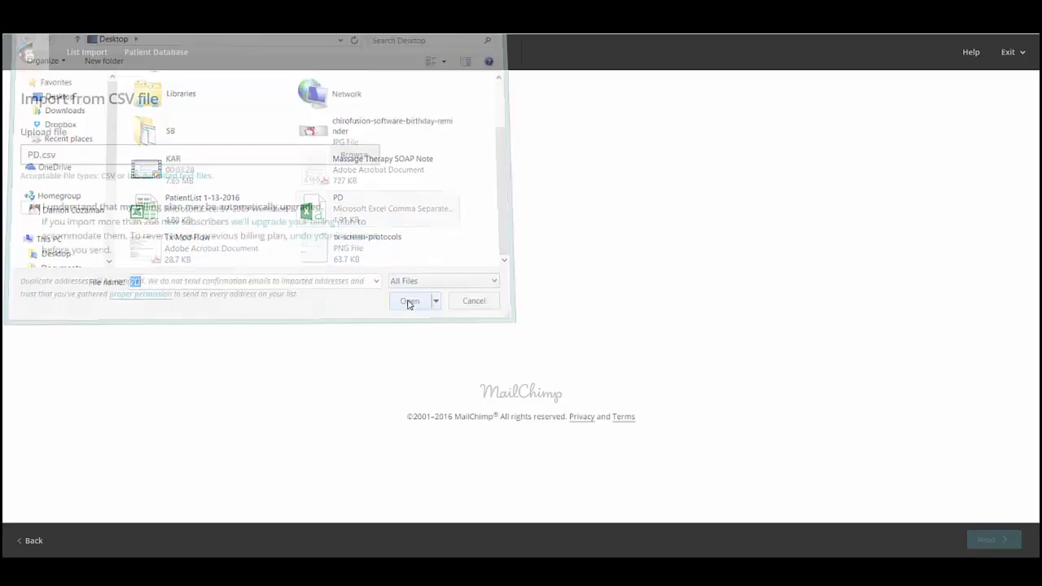
click(28, 209)
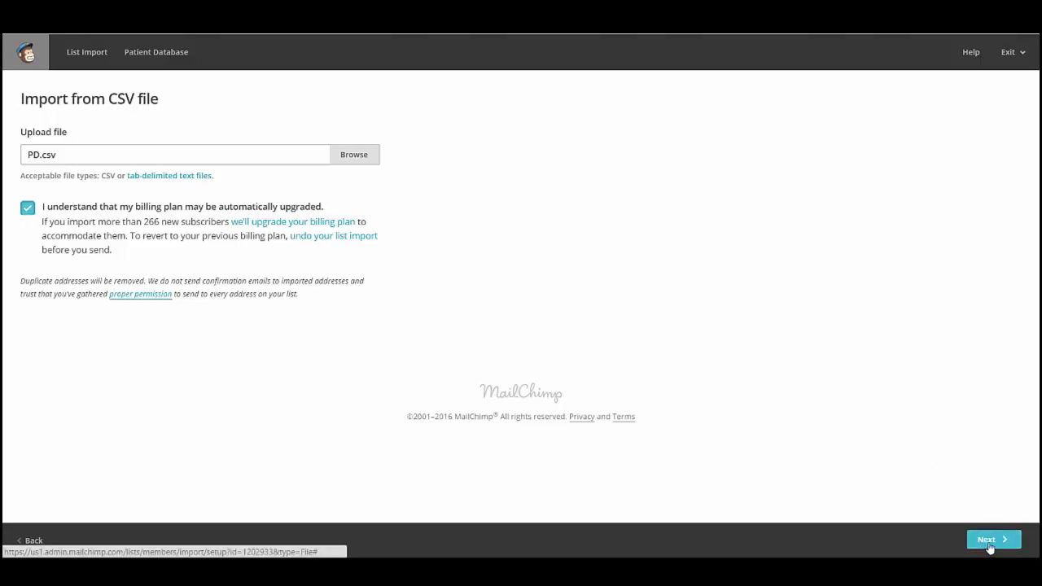
click(988, 540)
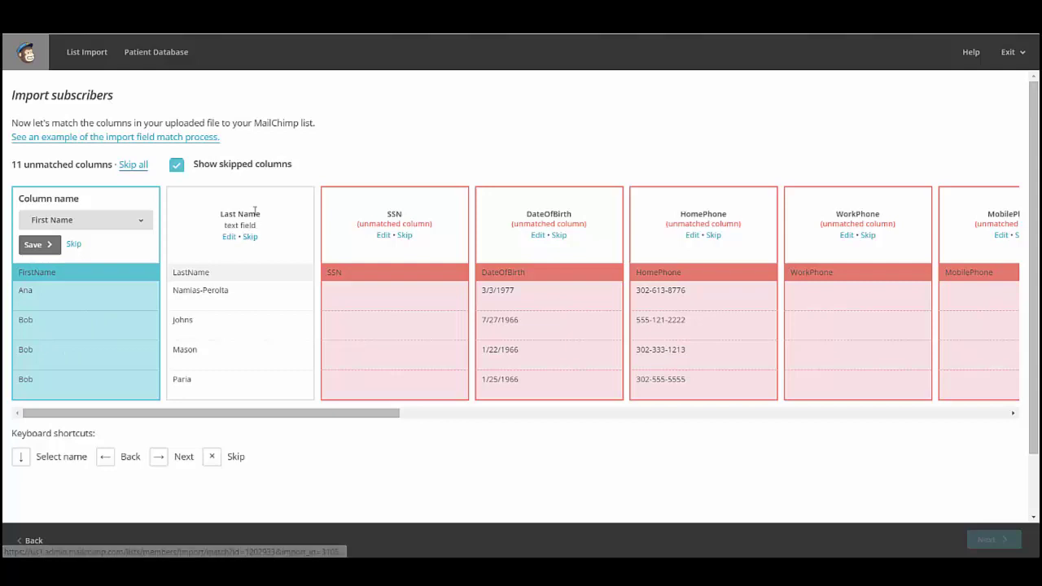
Step: Skip the SSN, HomePhone, WorkPhone and MobilePhone columns in the import
click(405, 235)
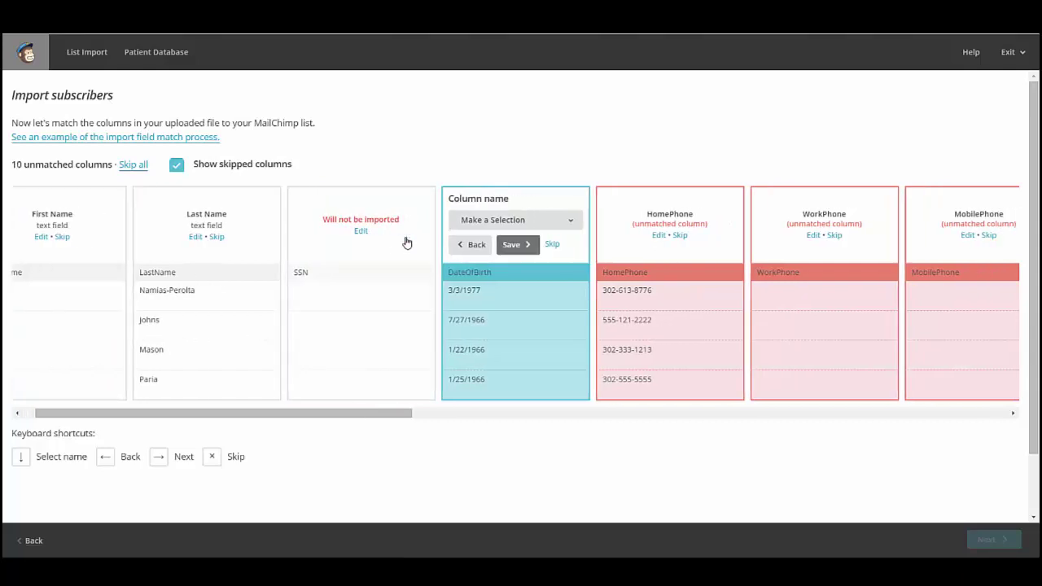
click(514, 246)
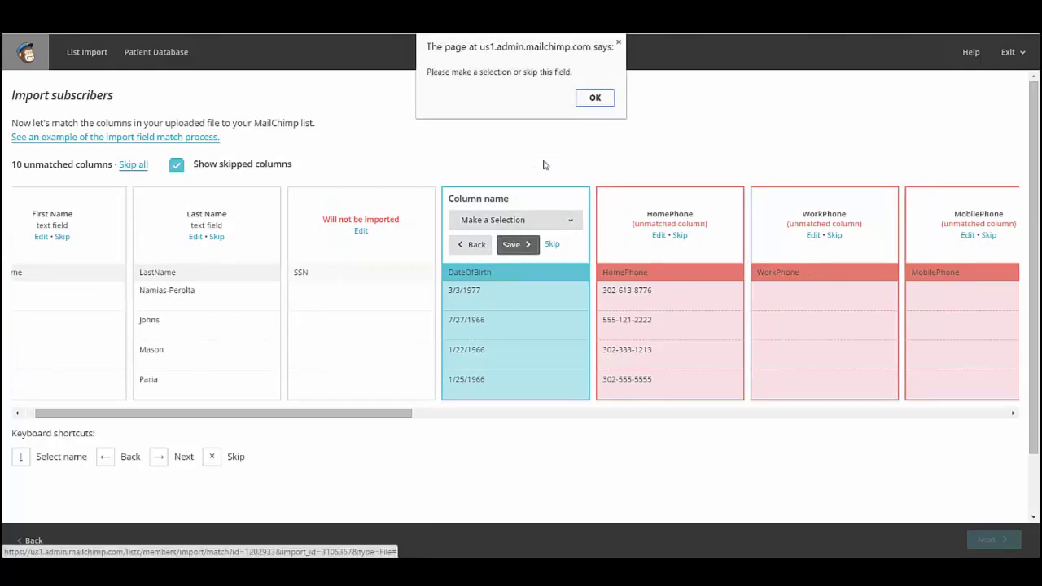
click(595, 99)
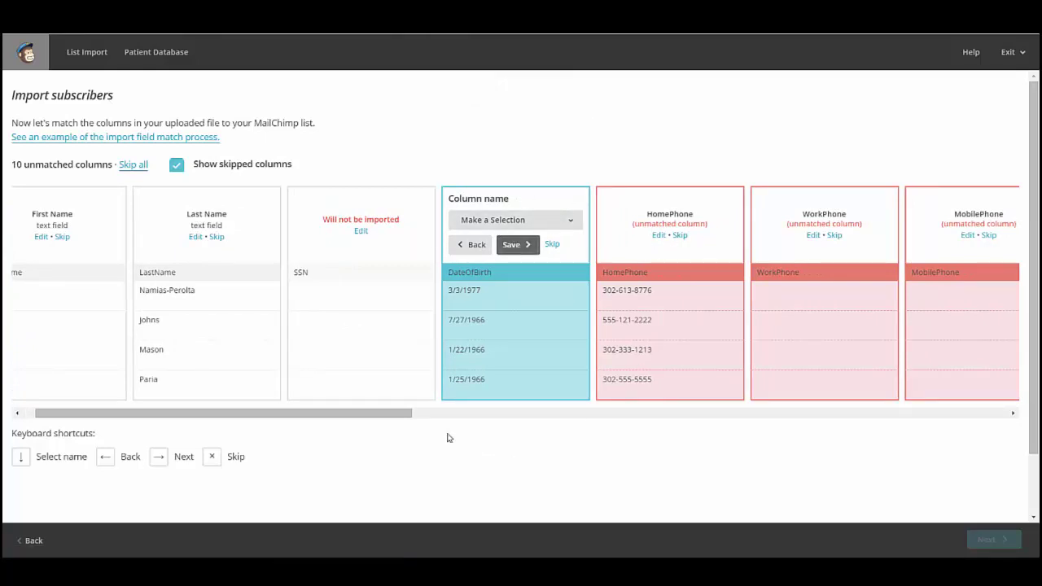
drag(392, 417, 511, 416)
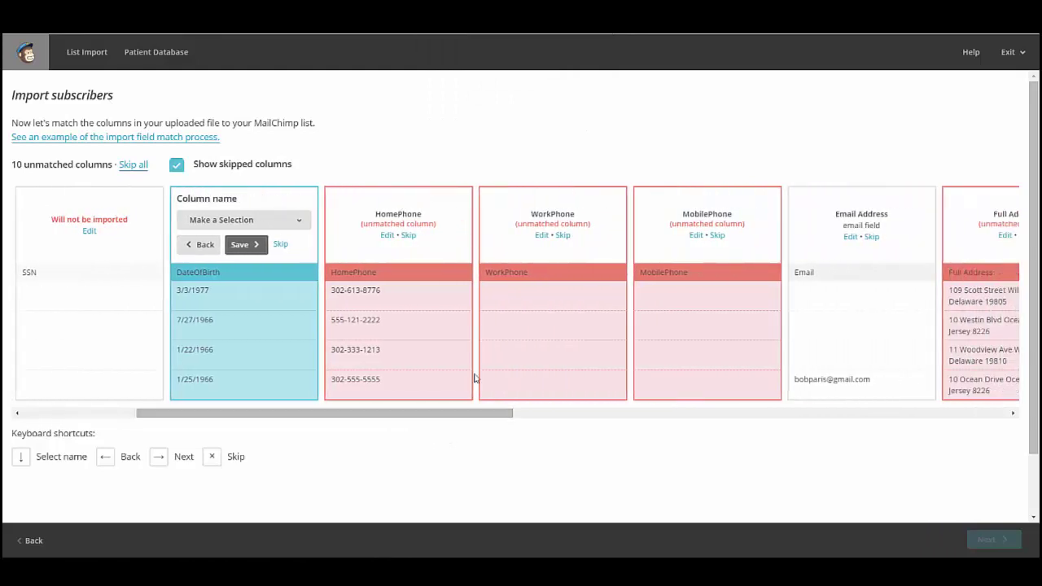
click(409, 236)
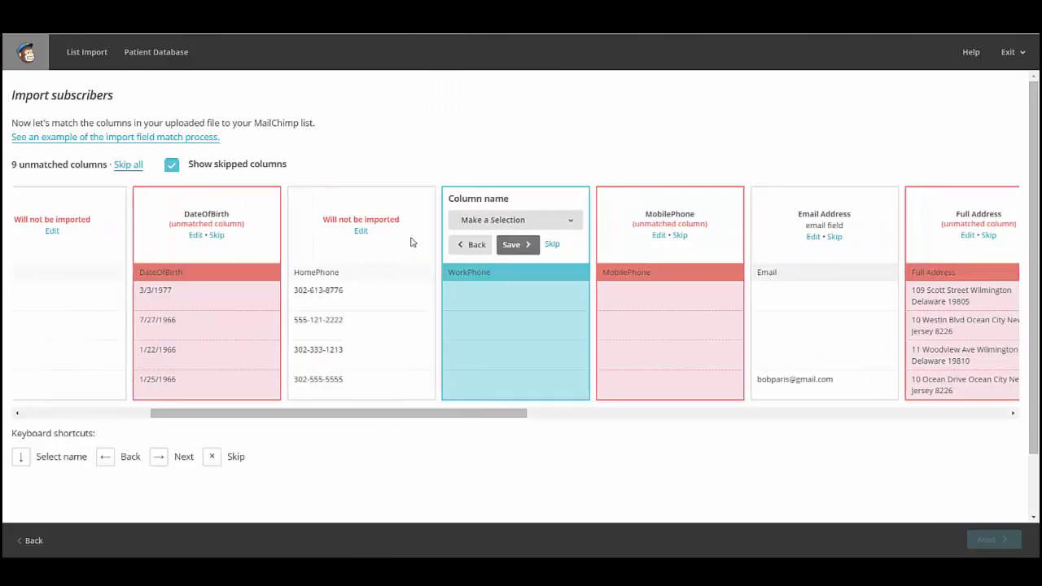
click(552, 244)
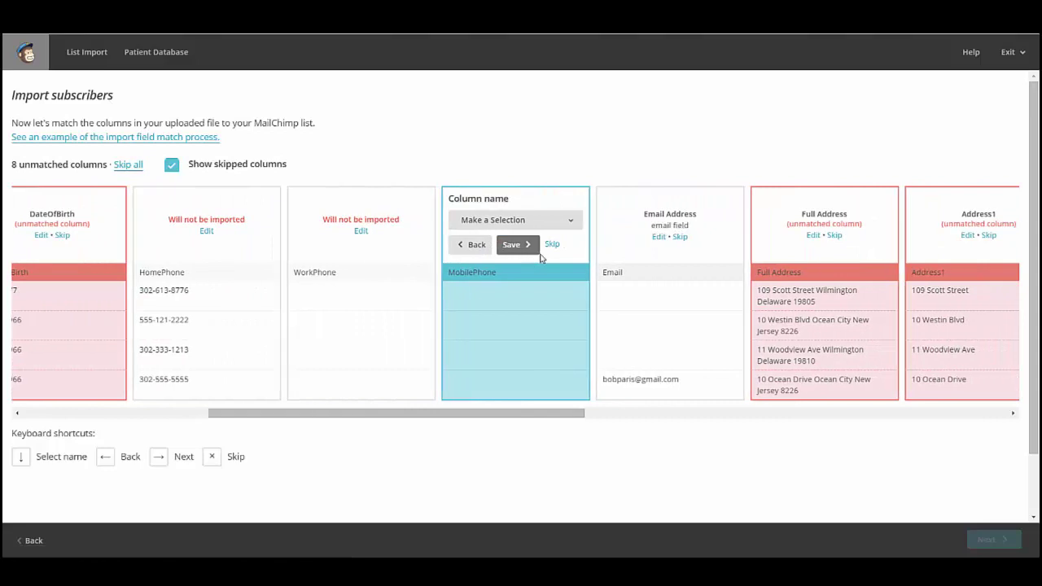
click(552, 245)
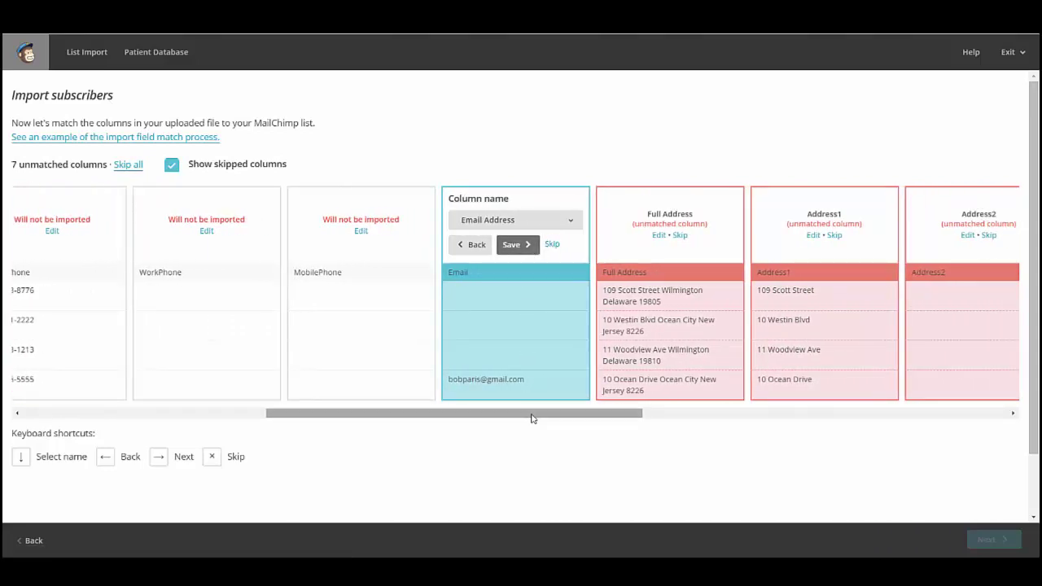
Step: Skip the Address1, Address2, State, City and ZipCode columns, returning to the DateOfBirth column
drag(531, 418, 640, 416)
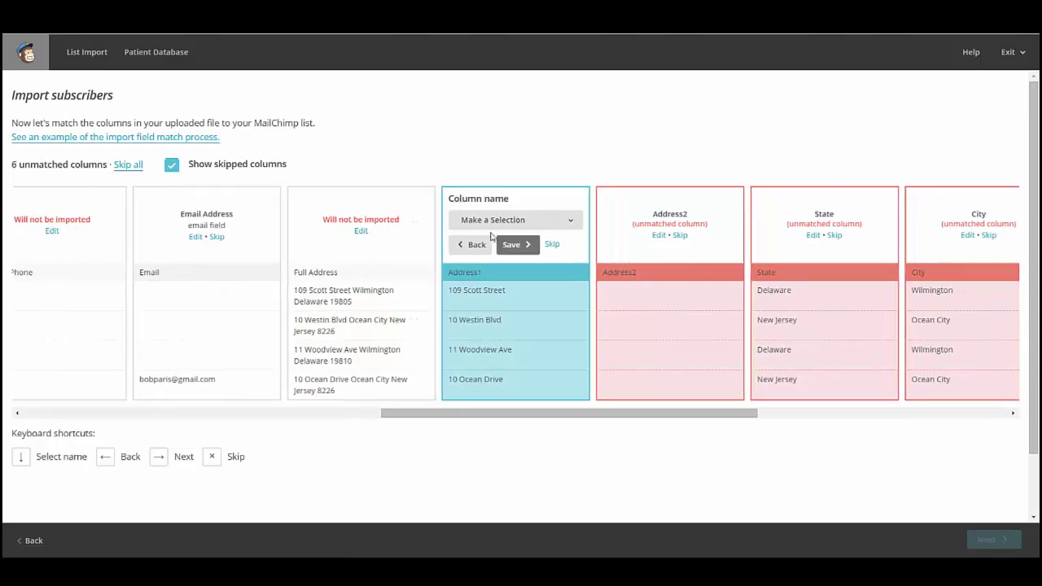
click(552, 243)
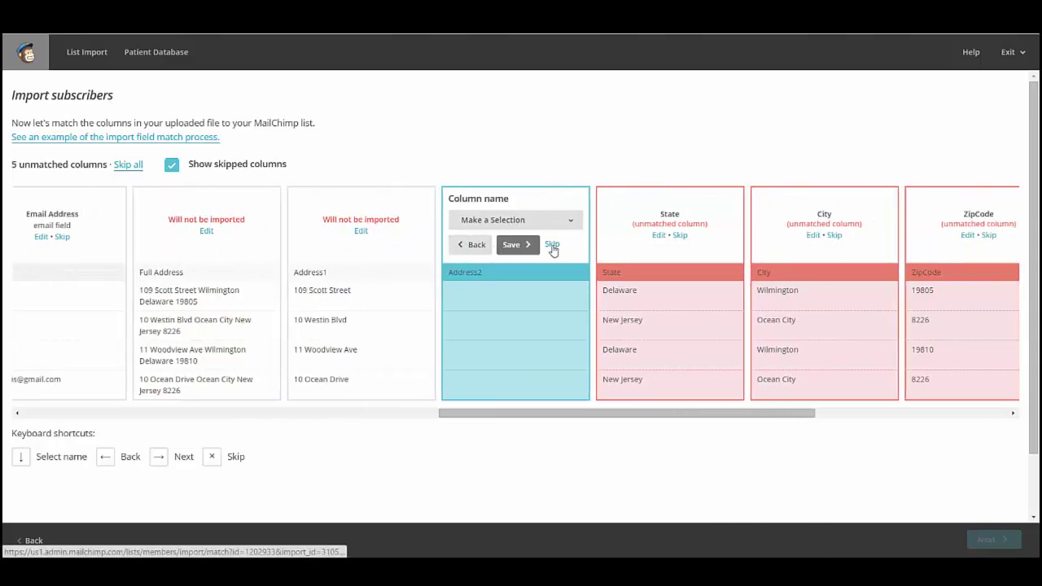
click(552, 244)
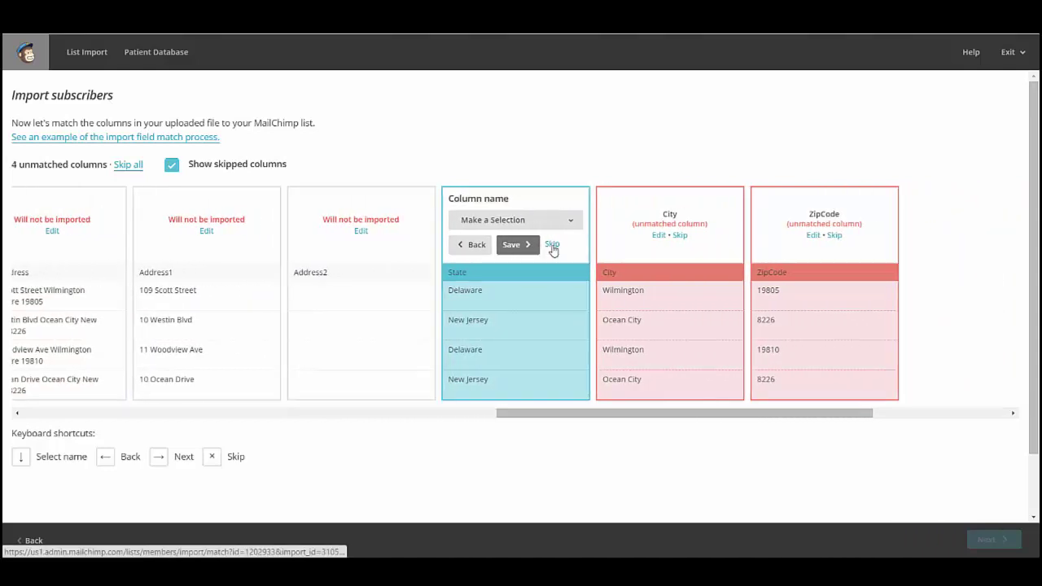
click(552, 245)
click(552, 244)
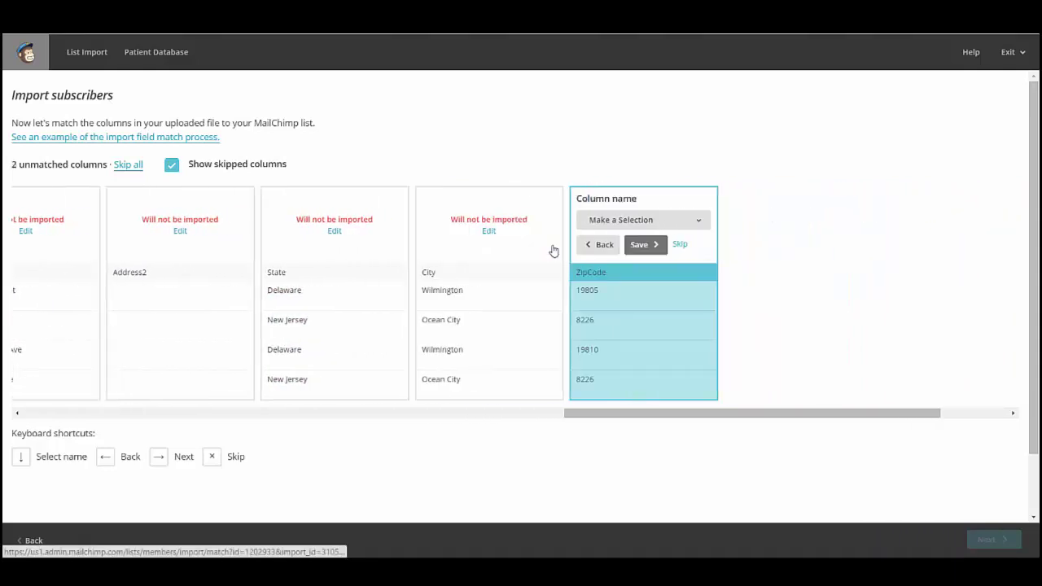
click(552, 244)
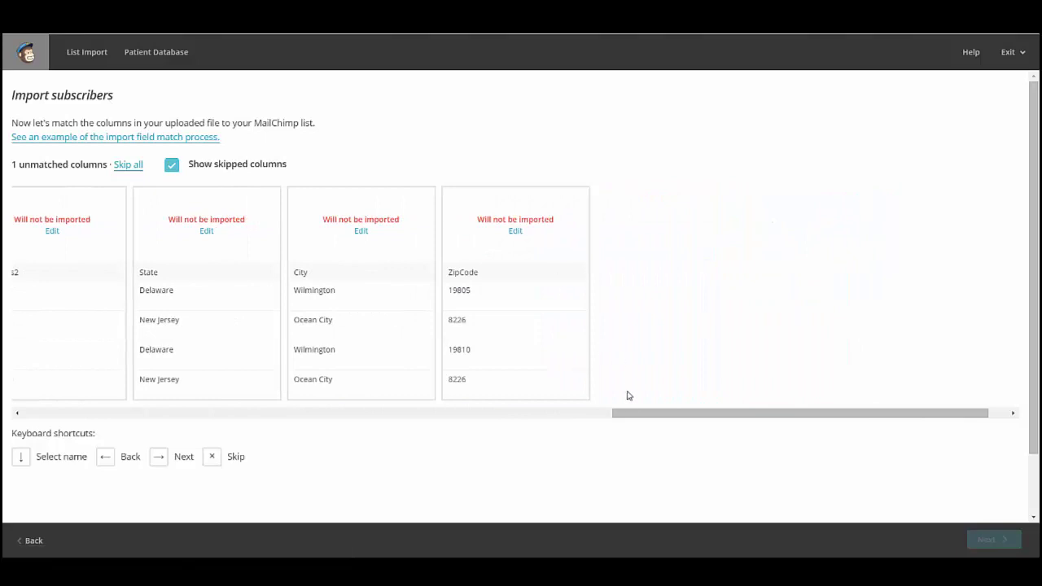
drag(627, 419, 297, 450)
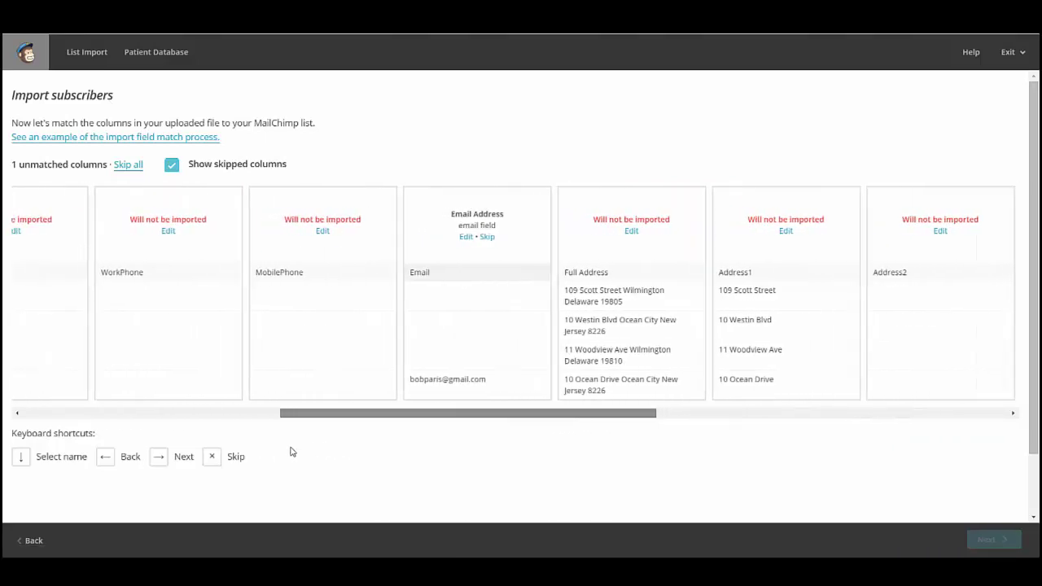
key(Left)
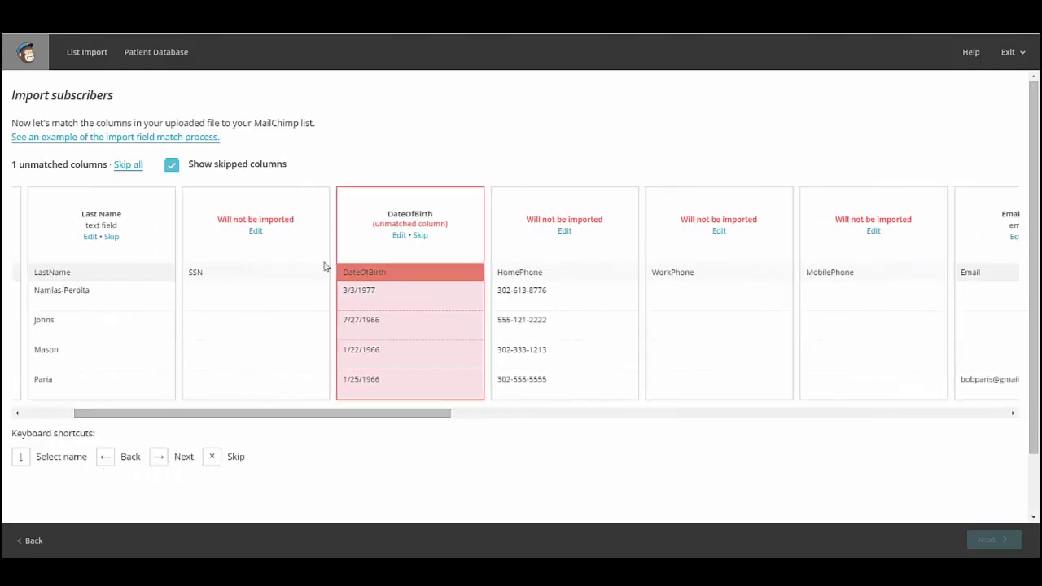
Step: Map DateOfBirth to a new column named Birthday with the birthday field type
click(398, 236)
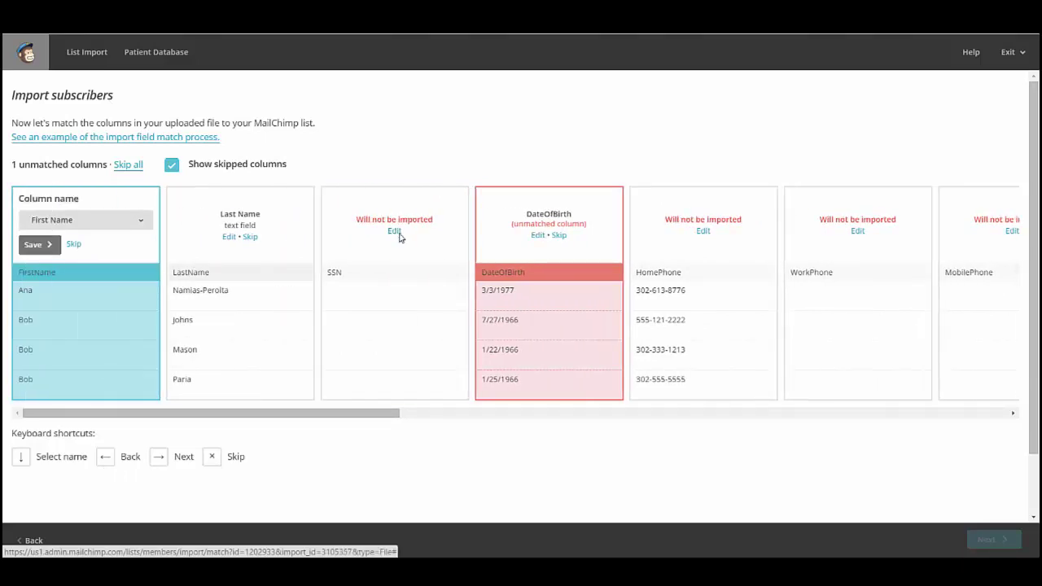
click(539, 236)
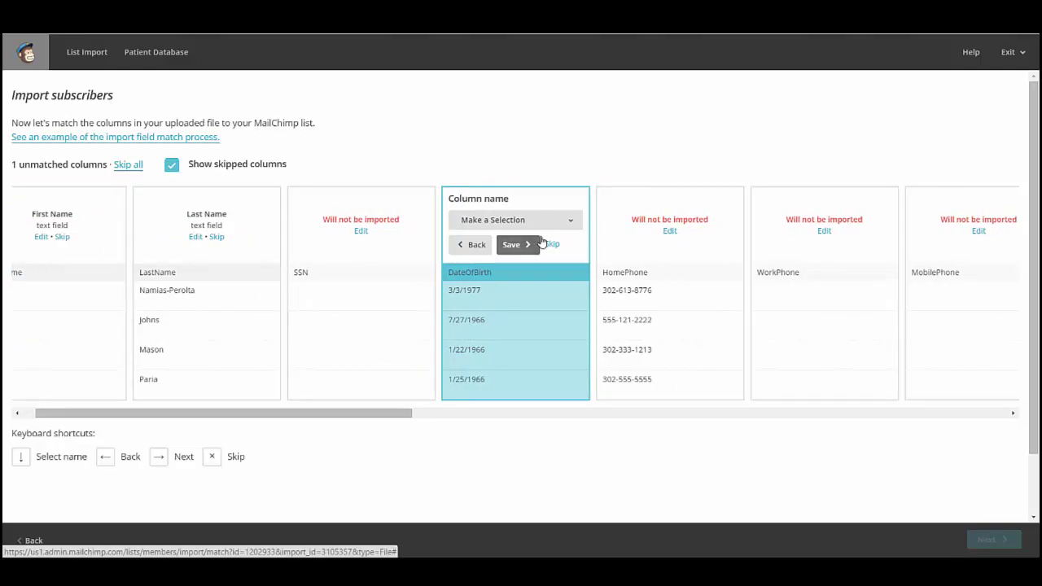
click(545, 221)
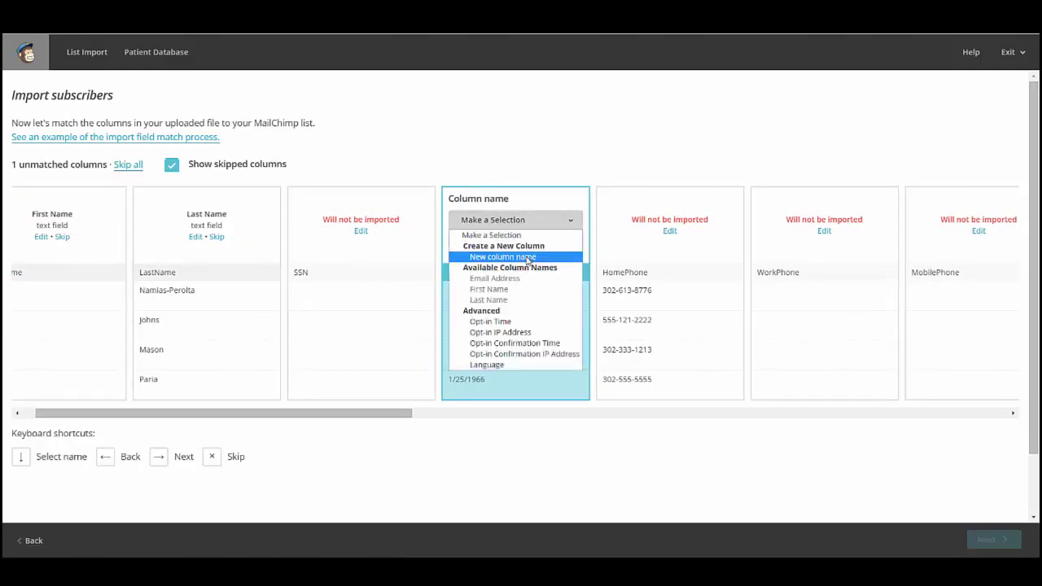
click(527, 257)
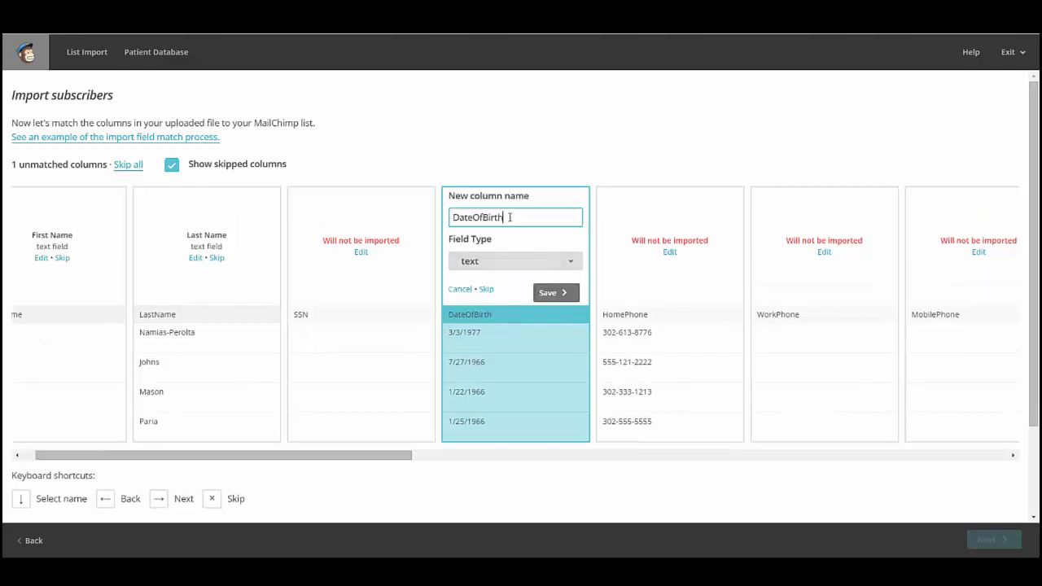
drag(510, 218, 440, 228)
text(Birthday)
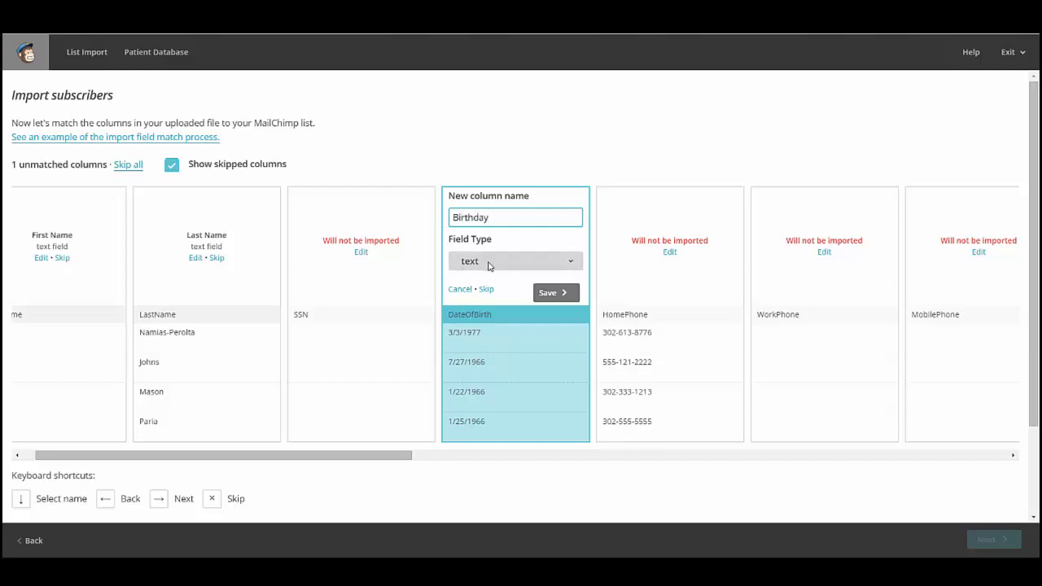
click(488, 261)
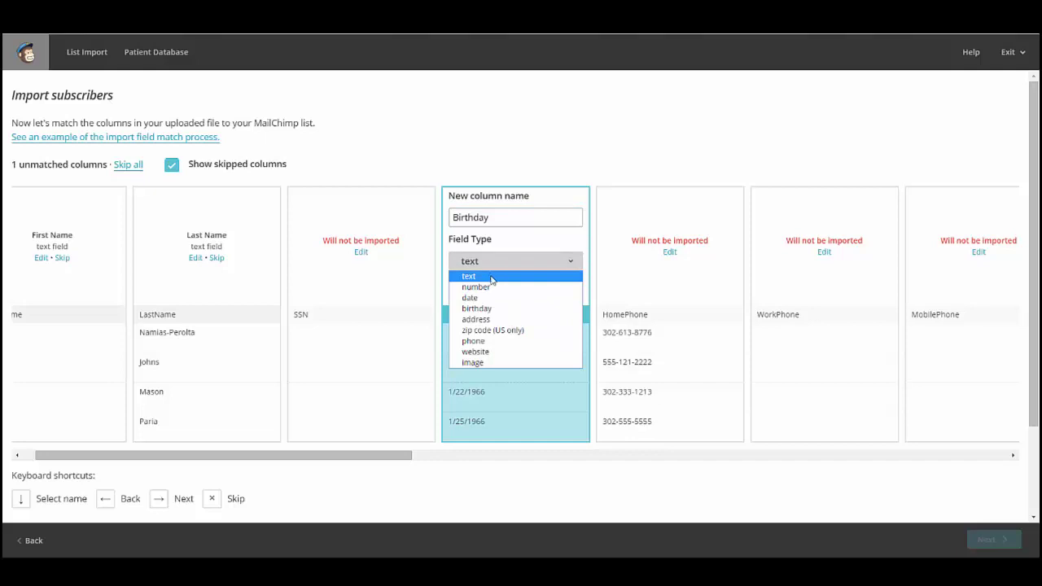
click(484, 308)
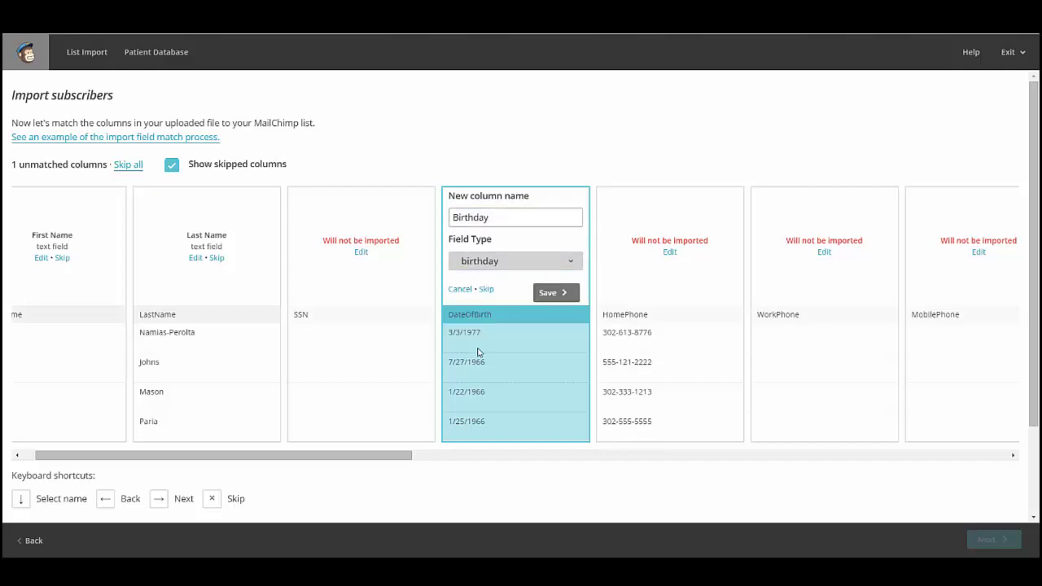
click(547, 295)
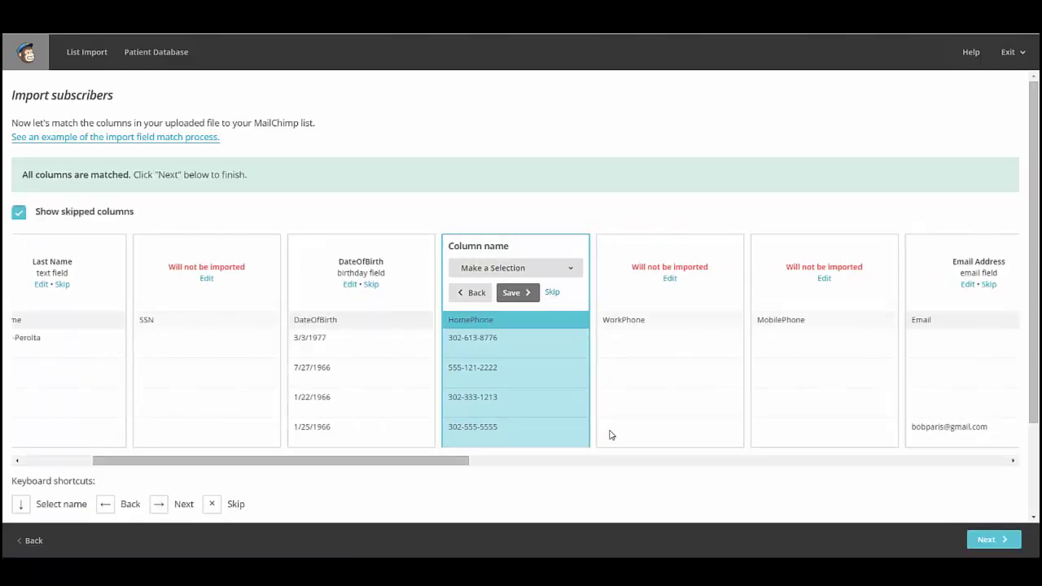
Step: Complete the import of 8 subscribers into Patient Database, then go to the Automation page
click(985, 540)
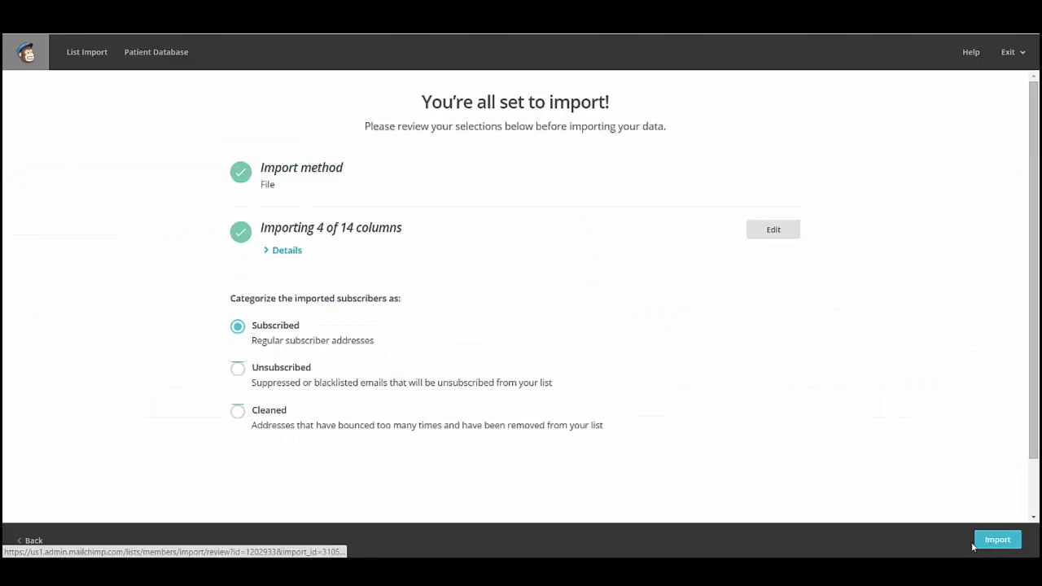
click(999, 541)
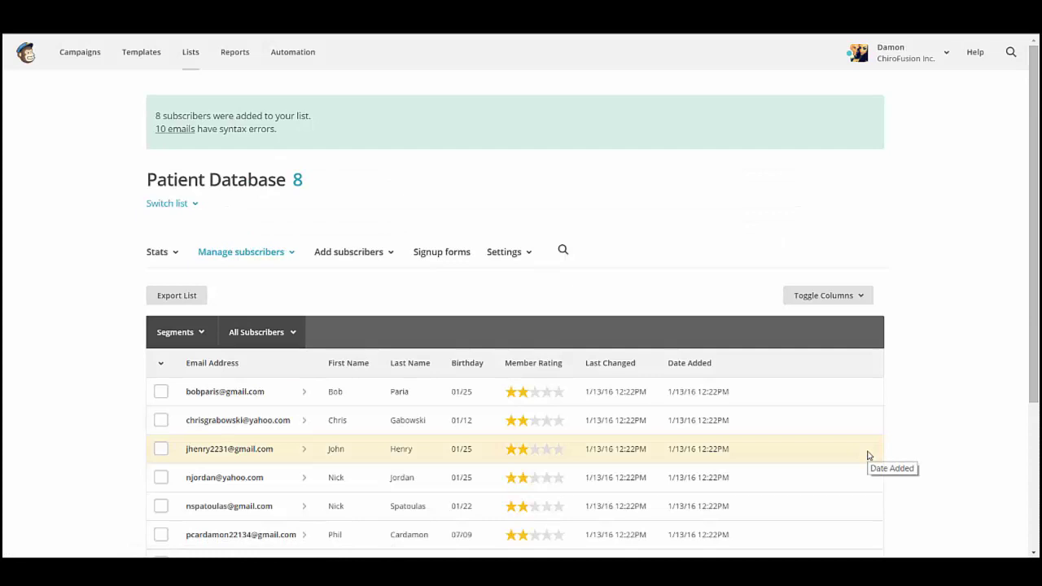
scroll(868, 455, down, 3)
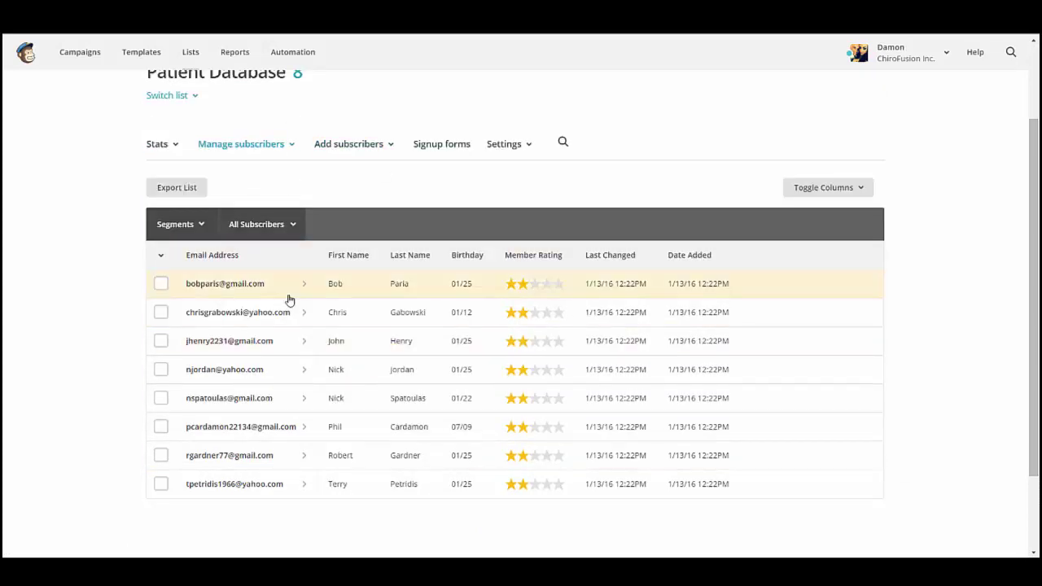
scroll(289, 300, up, 1)
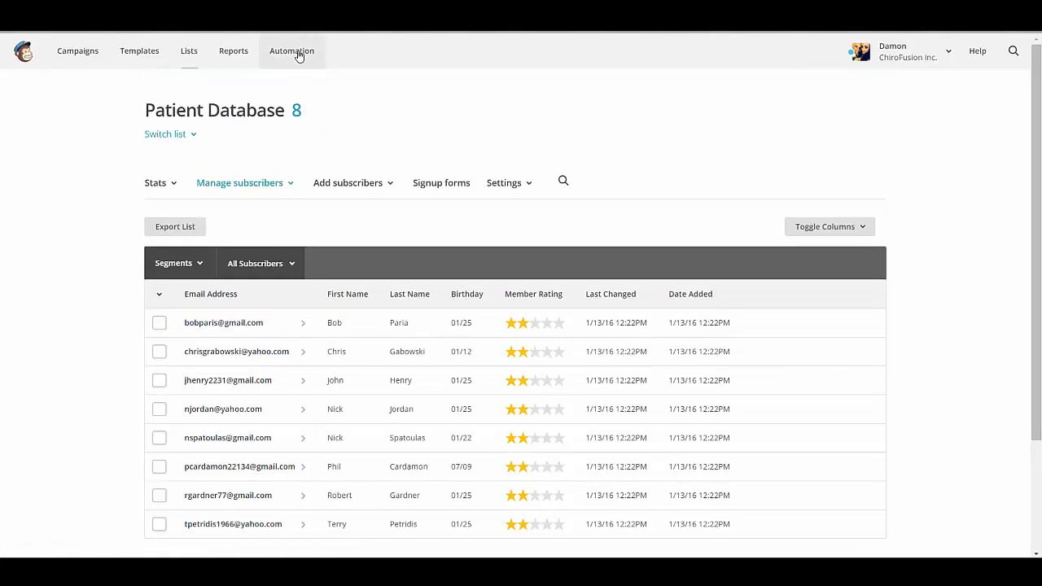
click(299, 54)
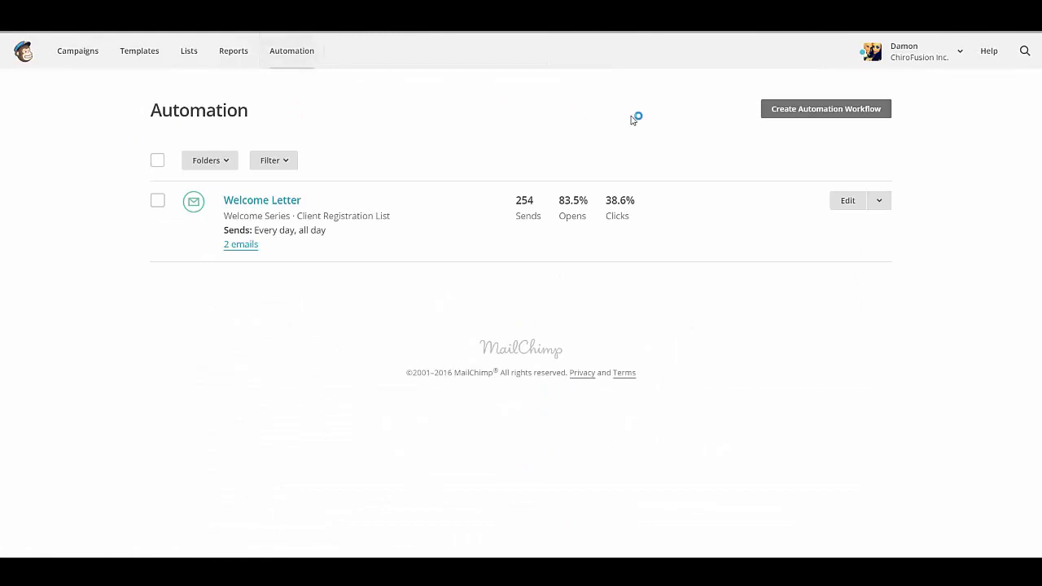
Step: Create an Annually Recurring Event workflow based on the Patient Database list
click(844, 114)
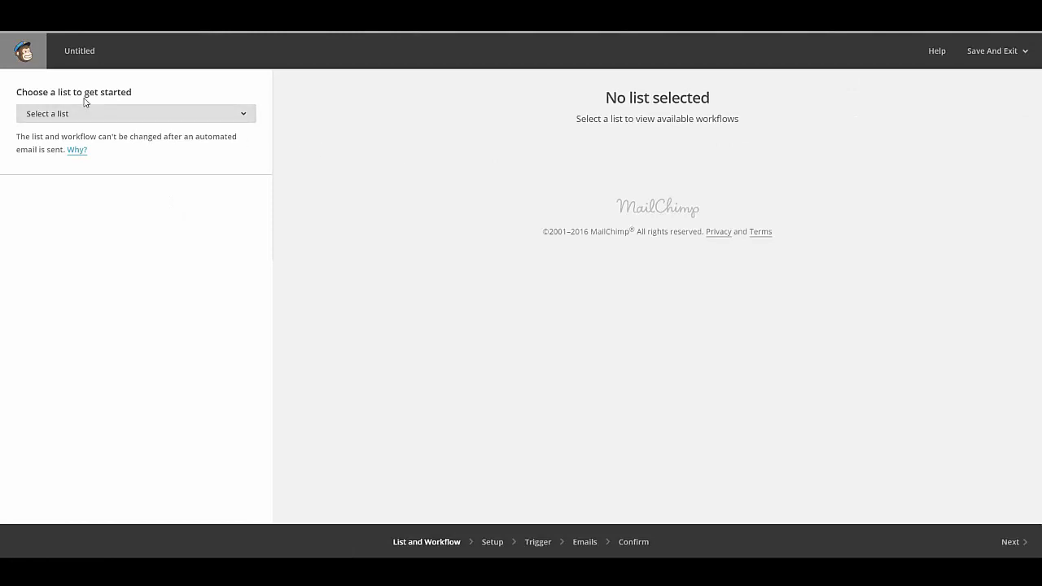
click(105, 116)
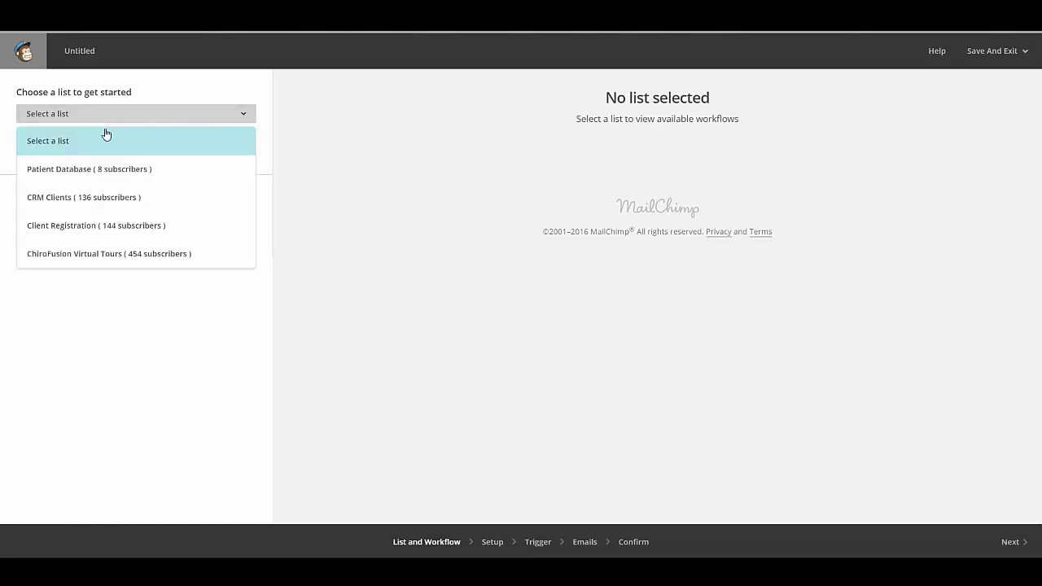
click(102, 171)
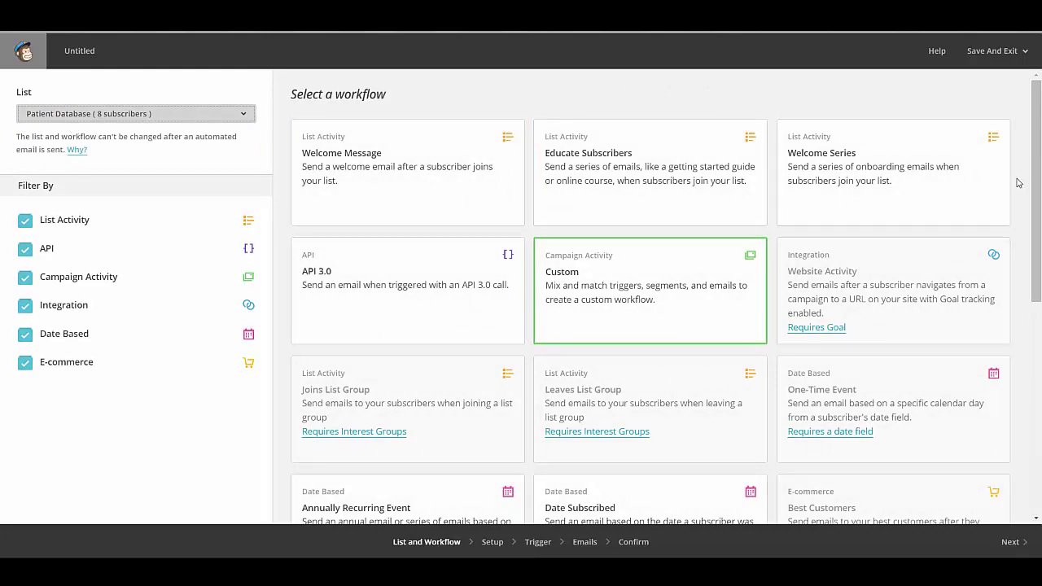
drag(1037, 178, 1034, 272)
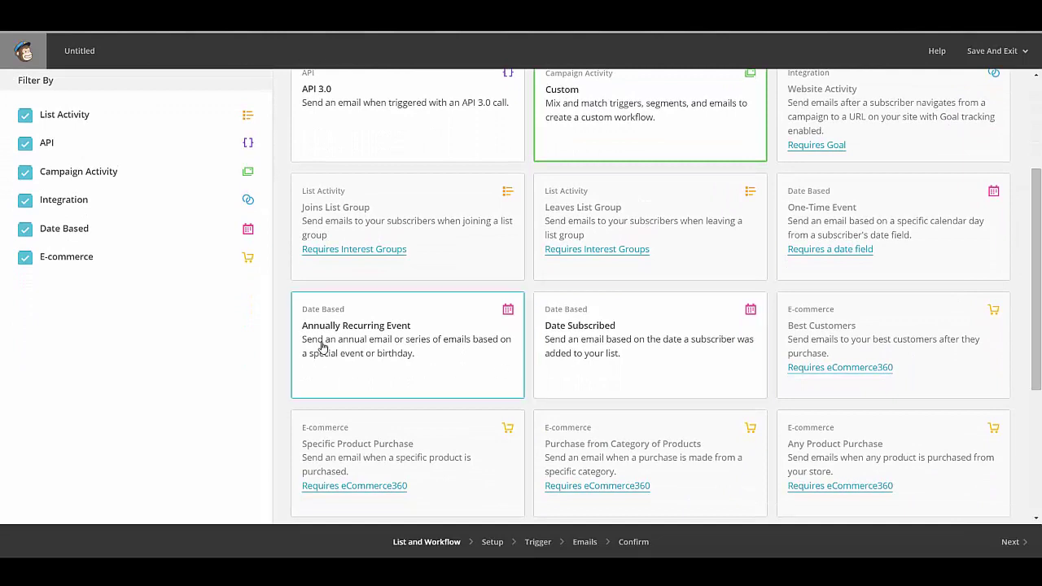
click(426, 355)
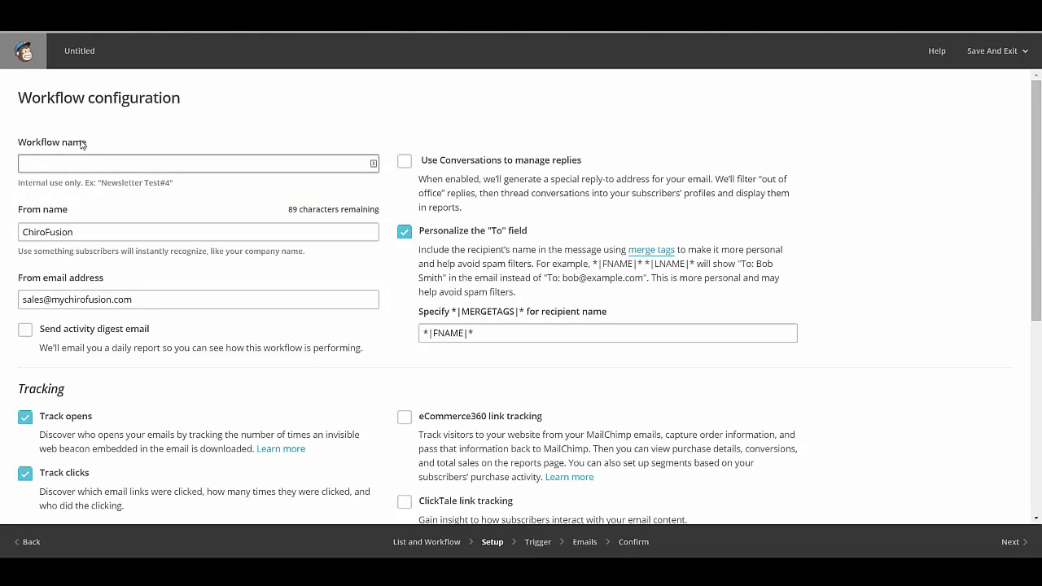
Step: Name the workflow 'Happy Birthday Automated Email' and advance to the Birthday-based trigger setup
click(39, 166)
text(Happy Birthday Auto)
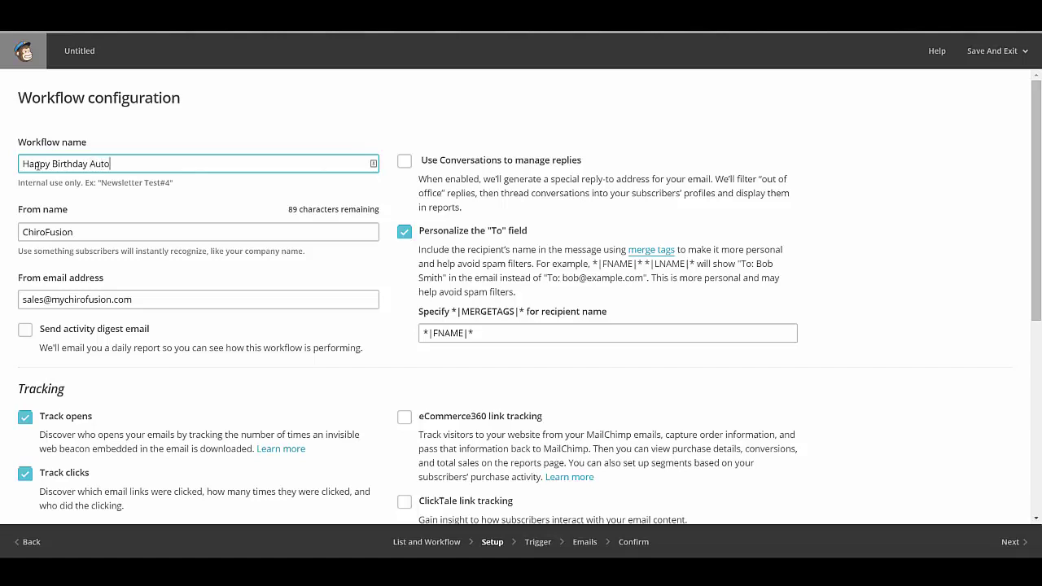
text(mated Email)
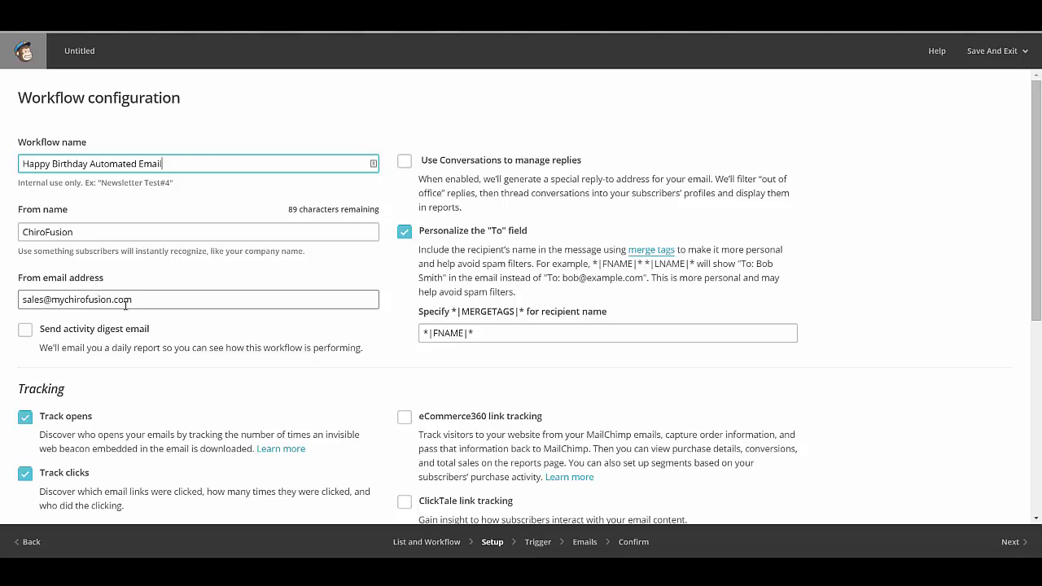
scroll(125, 305, down, 1)
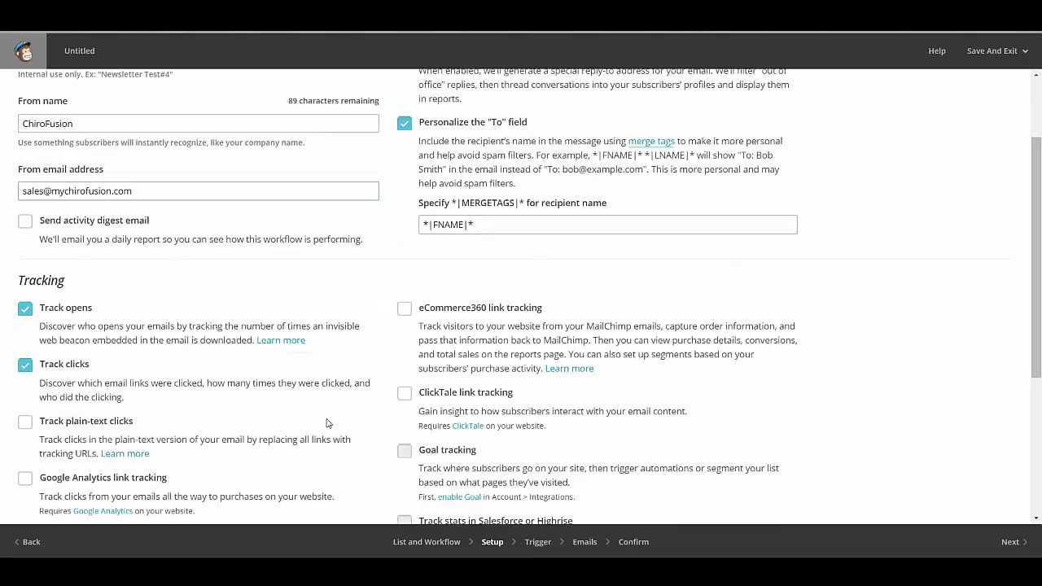
scroll(699, 447, down, 2)
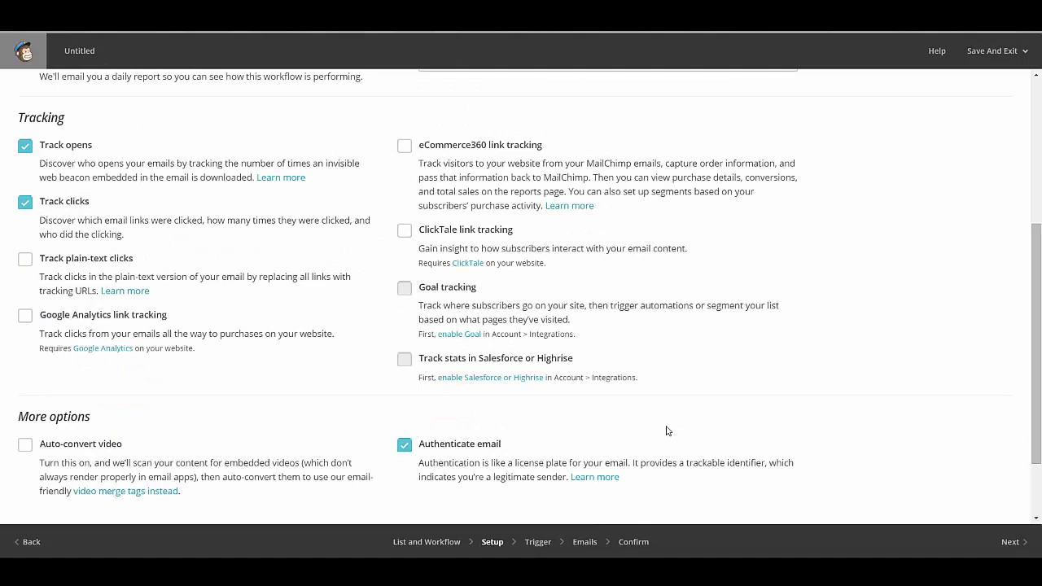
click(1011, 544)
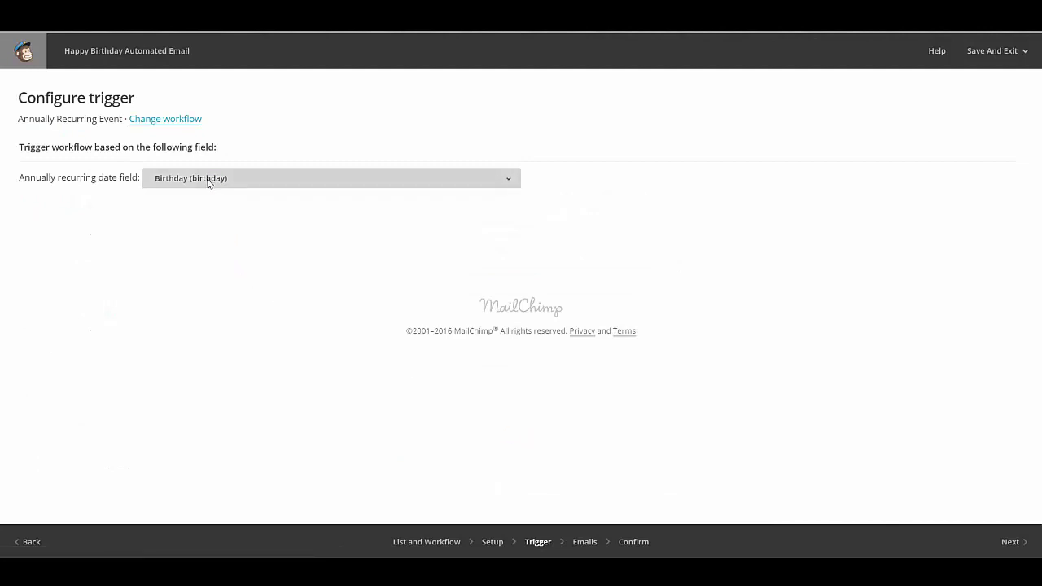
Step: Add one automation email to the workflow, timed to send on the day of Birthday
click(1017, 549)
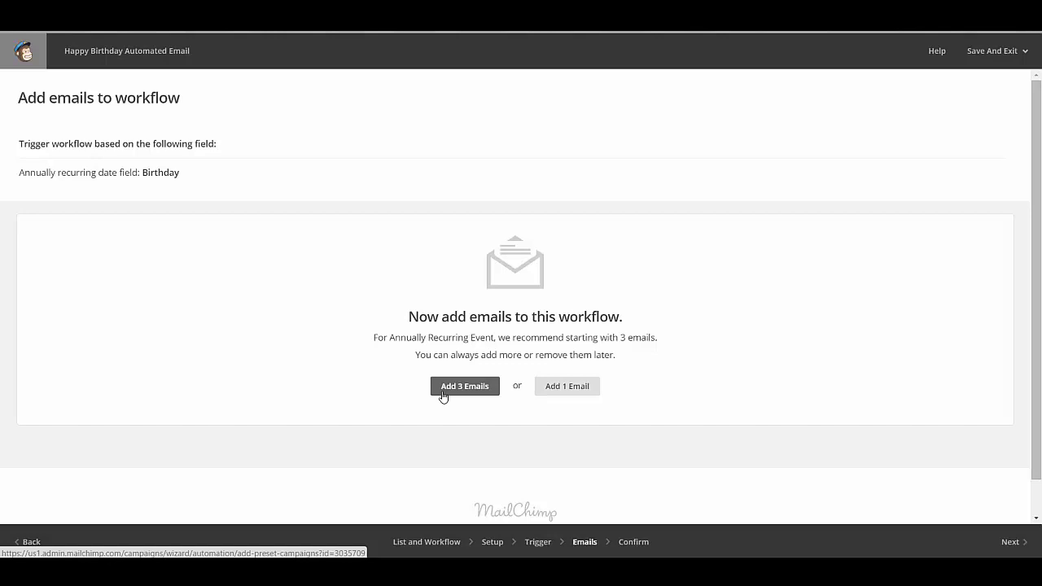
click(575, 390)
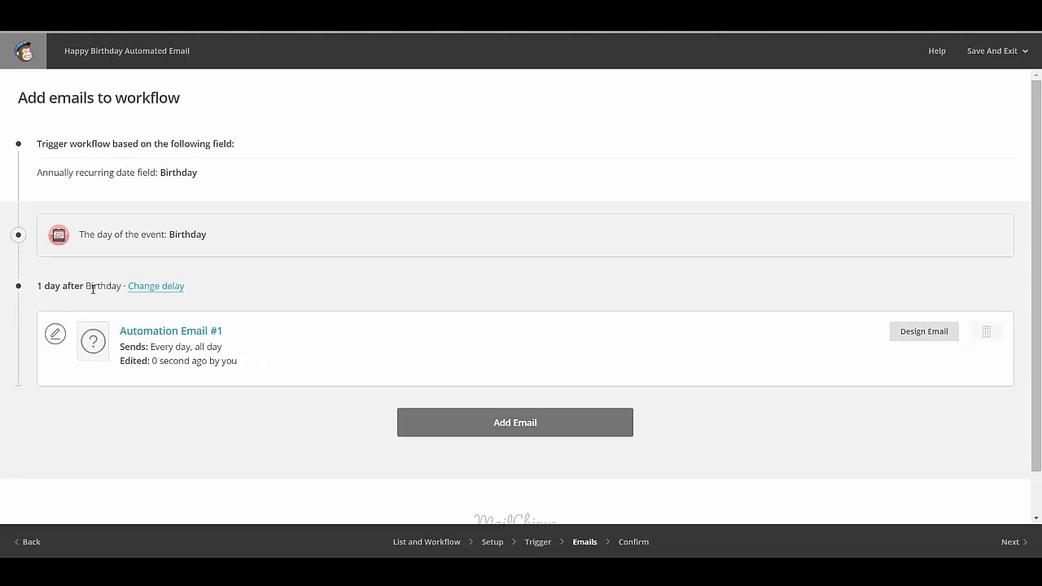
click(161, 287)
click(160, 297)
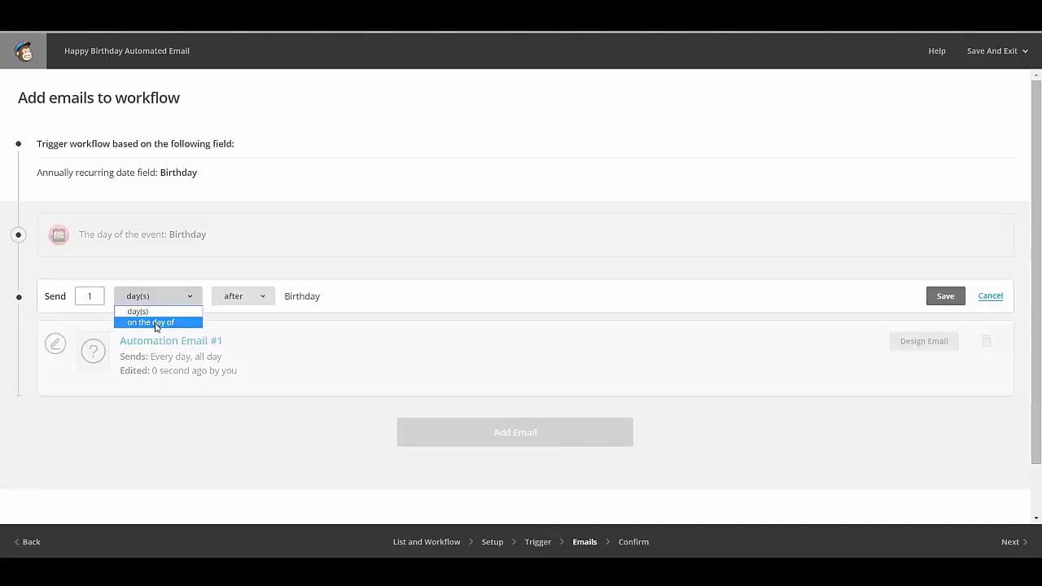
click(155, 322)
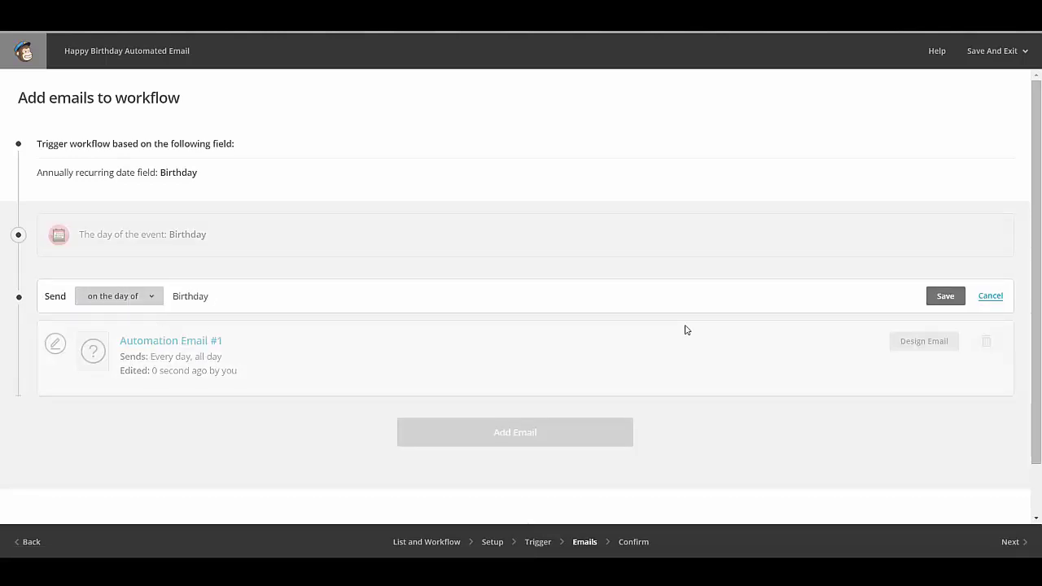
click(941, 298)
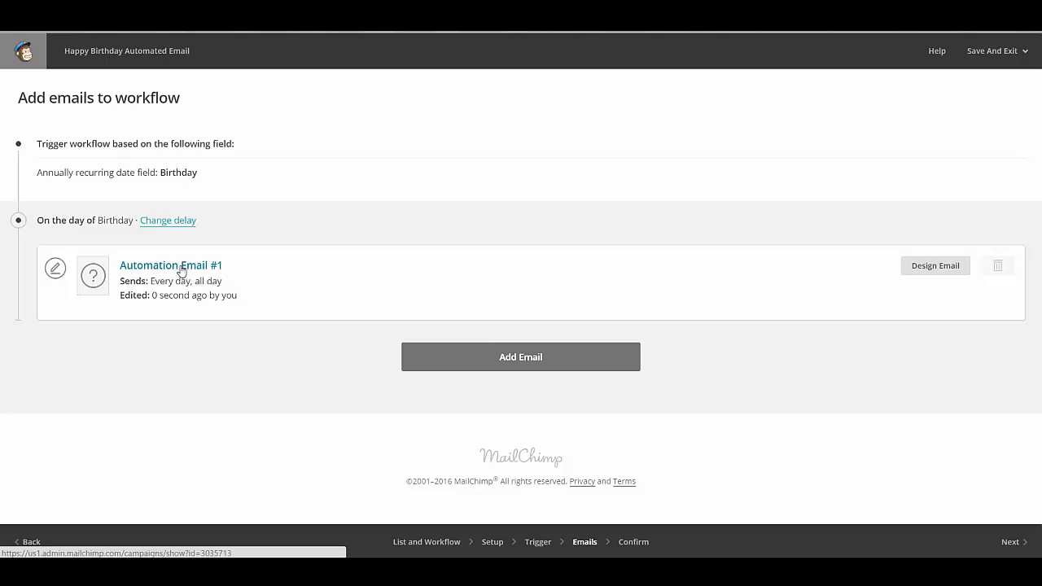
click(185, 269)
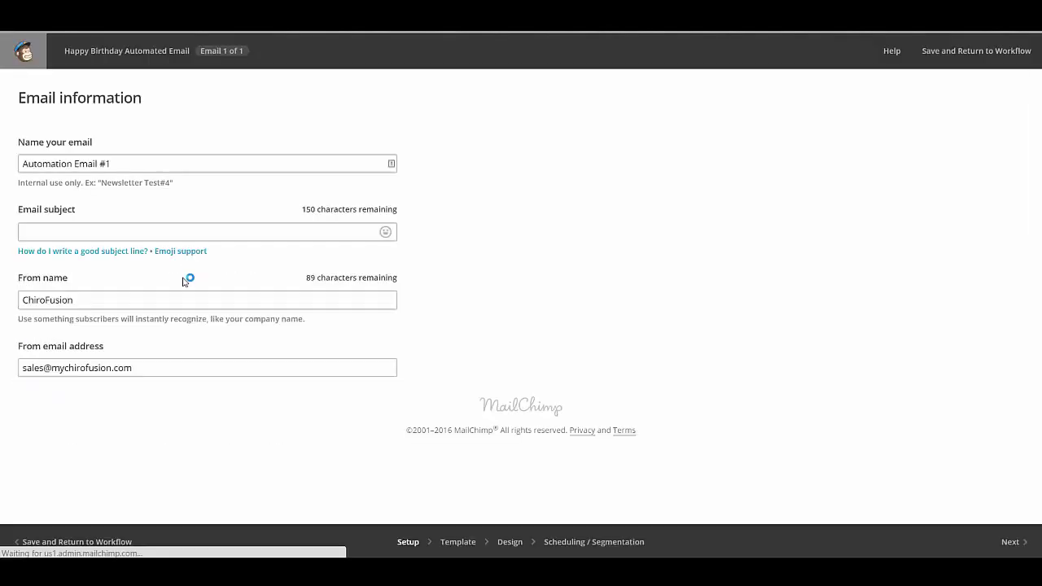
Step: Name the email 'Happy Birthday To Our Patients' with subject 'Happy Birthday From Gentle Chiropractic'
drag(393, 164, 6, 175)
text(H)
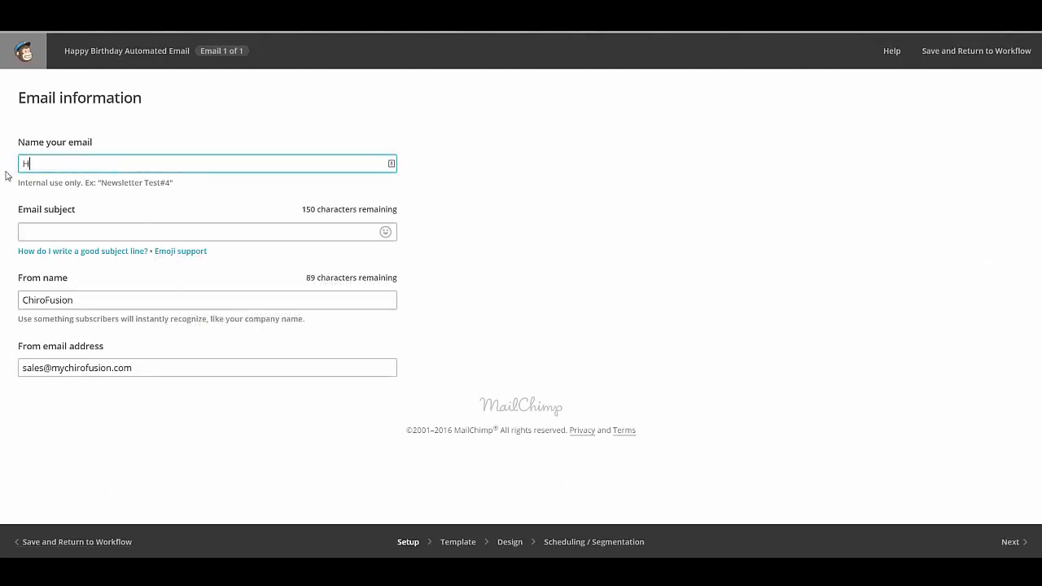
text(appy Birthday To Our Patients)
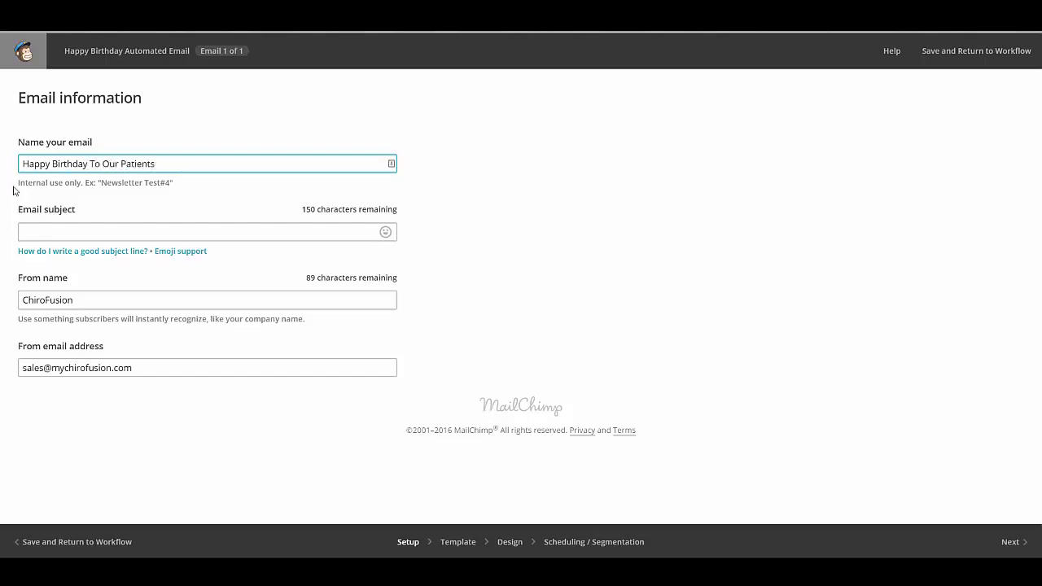
click(31, 231)
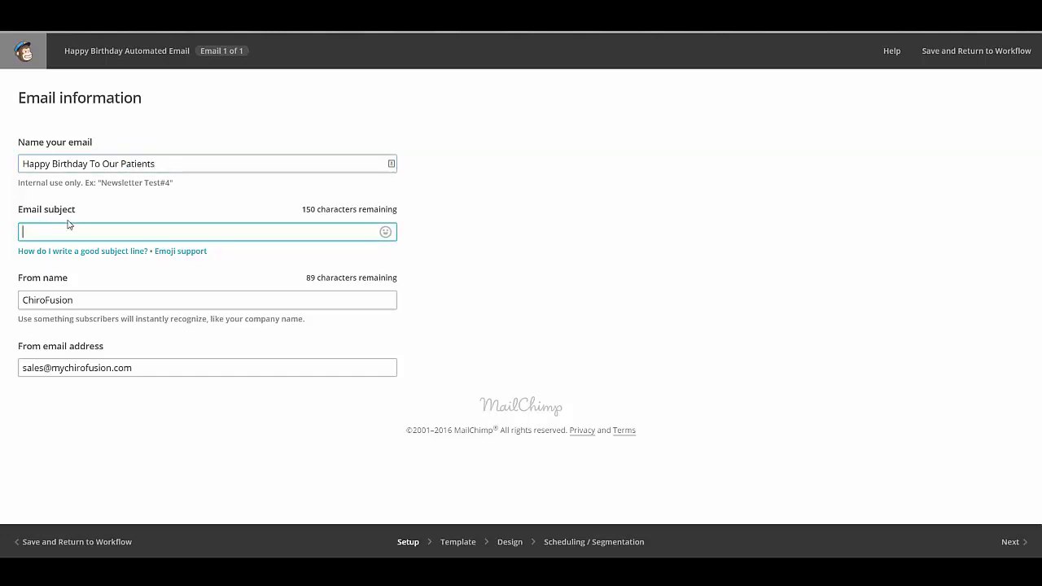
text(Happy Birthday From Gentle)
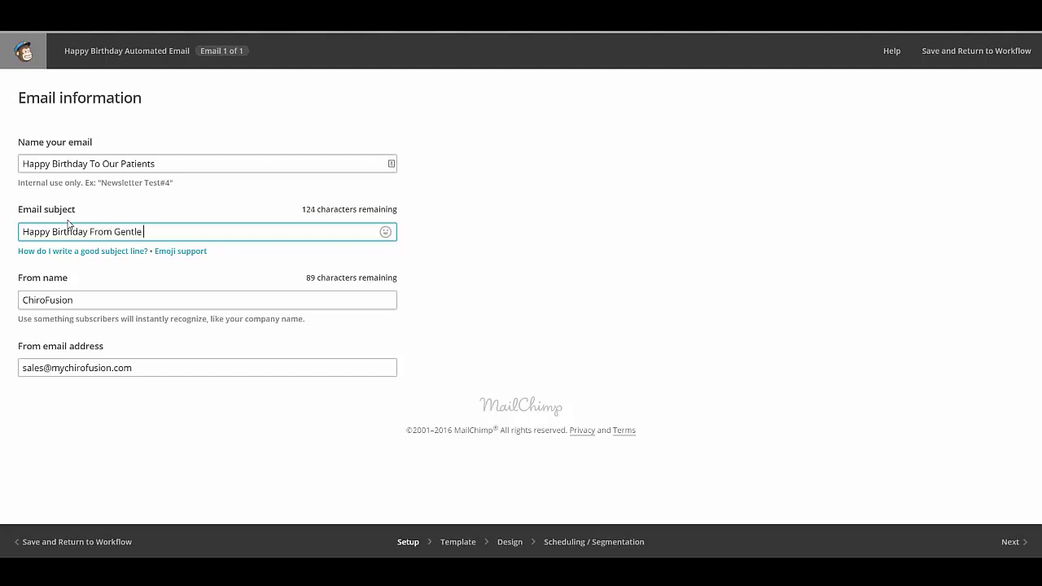
text( Chiropractic)
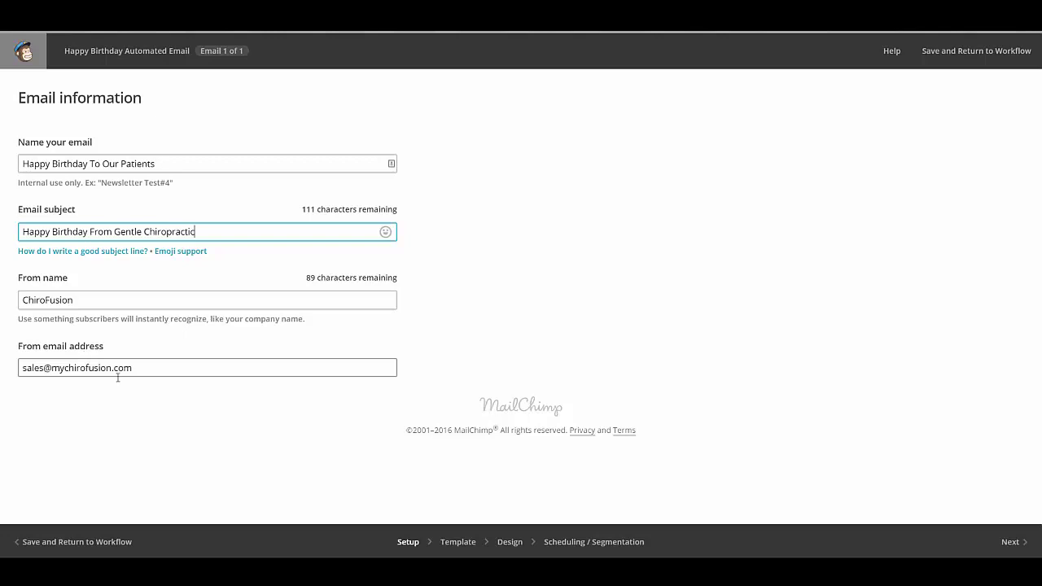
Step: Choose the Birthday Gift 1 template from the Birthday theme category
click(1011, 543)
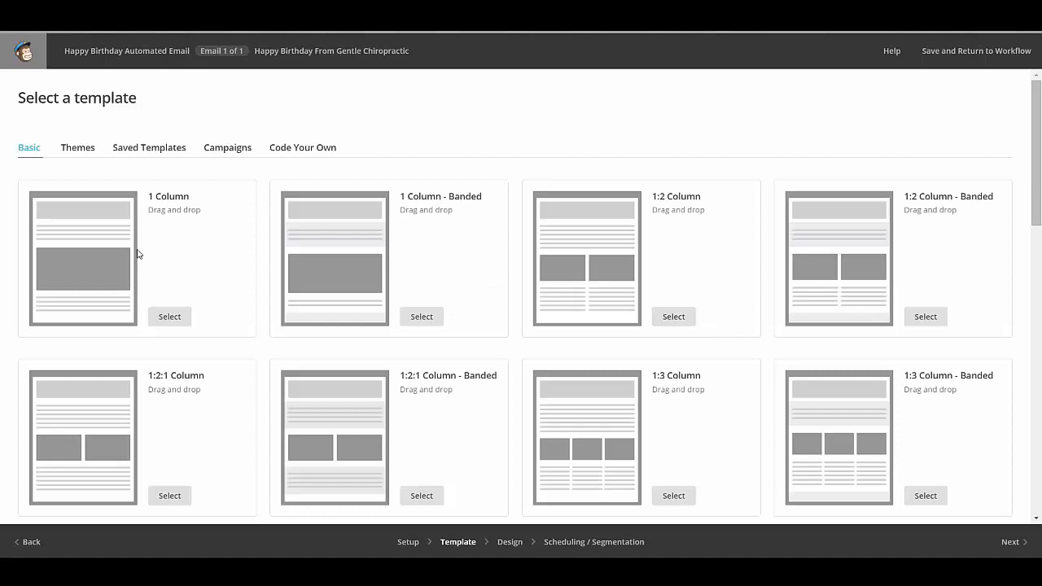
click(79, 152)
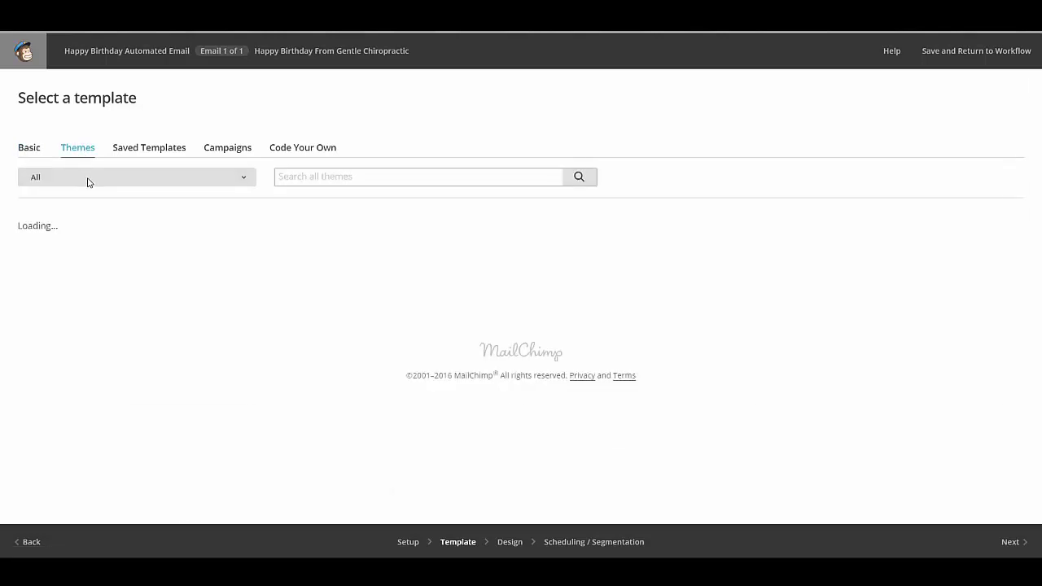
click(88, 179)
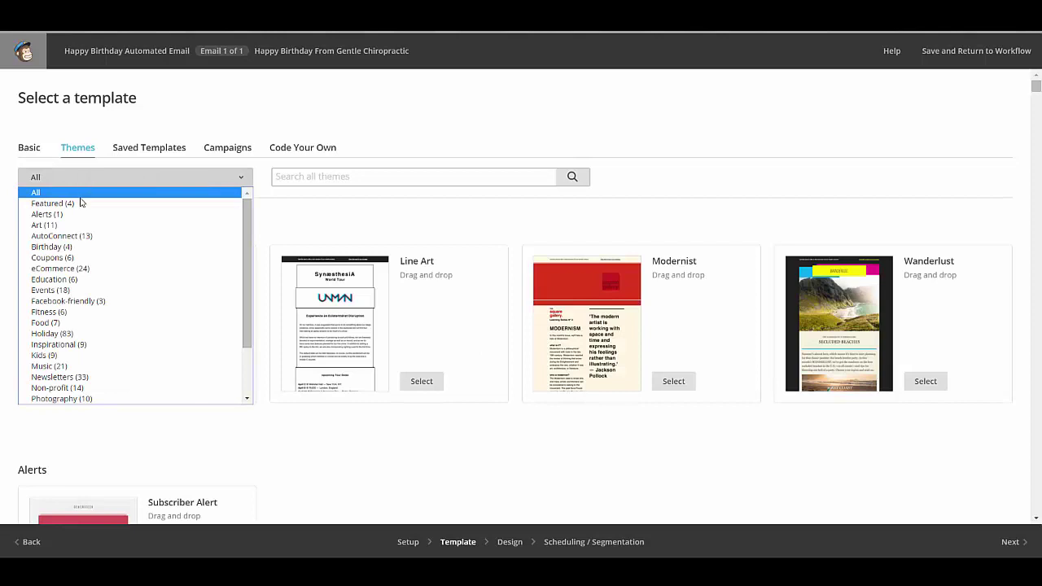
click(67, 247)
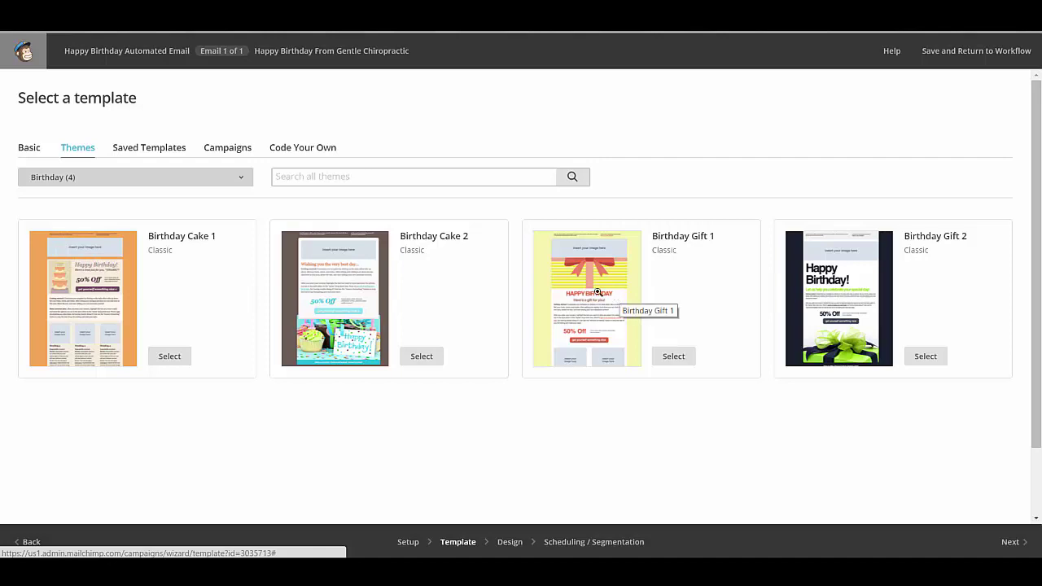
click(676, 363)
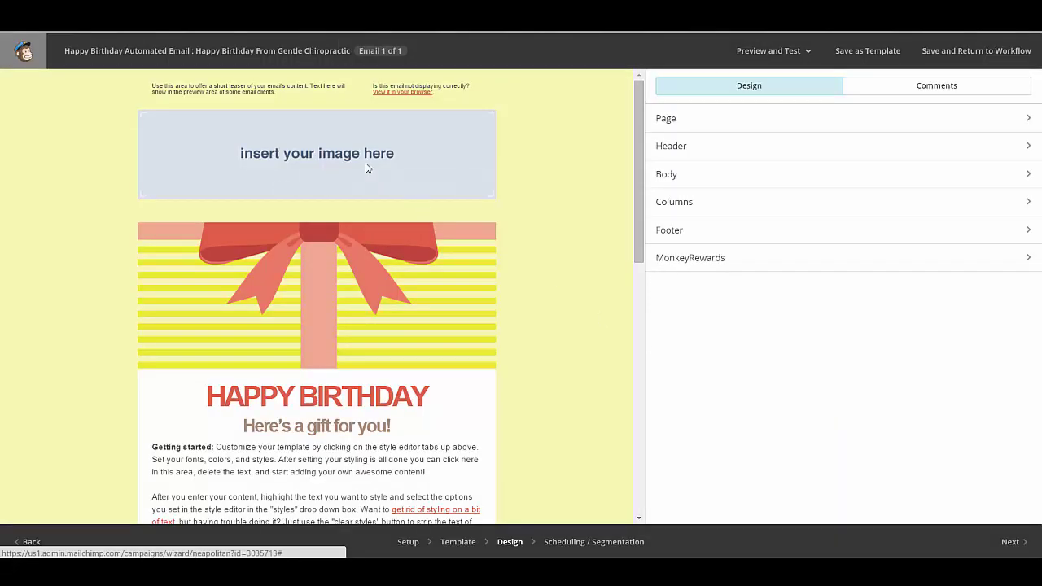
Step: Replace the header placeholder image with the chirofusion-software-birthday-reminder.jpg gift picture
mouse_move(350, 154)
click(407, 117)
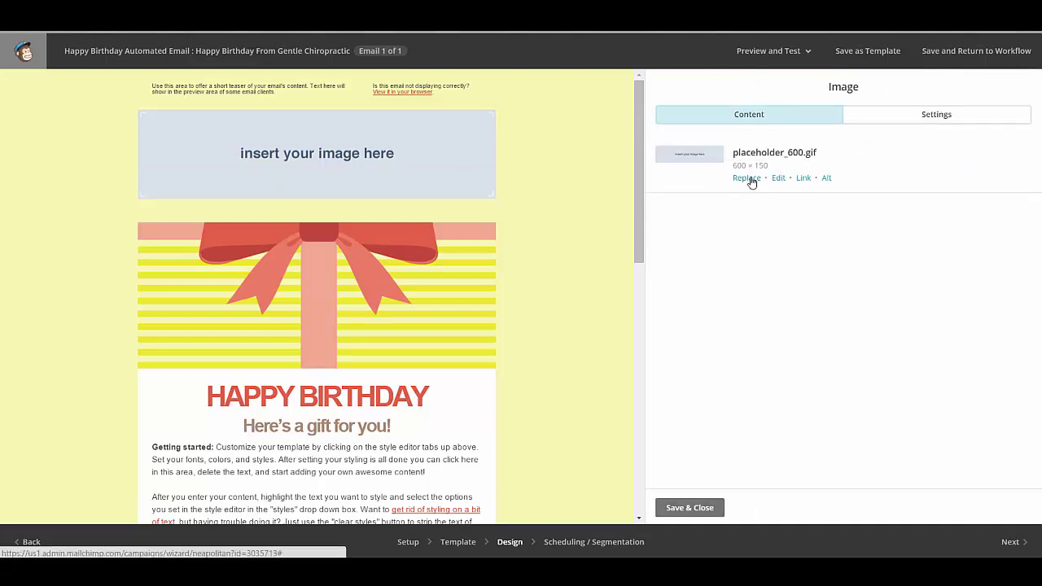
click(749, 178)
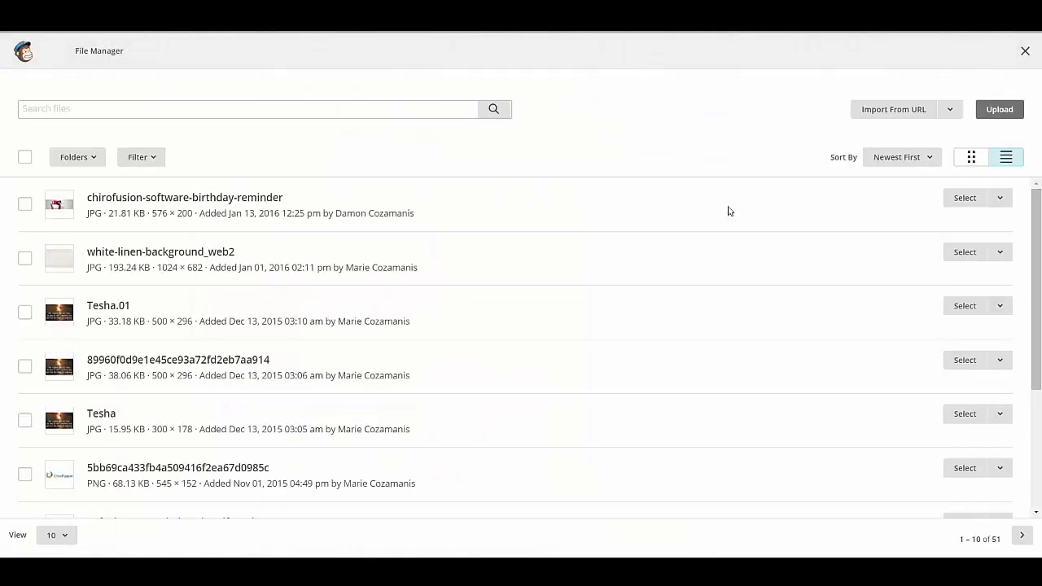
click(961, 198)
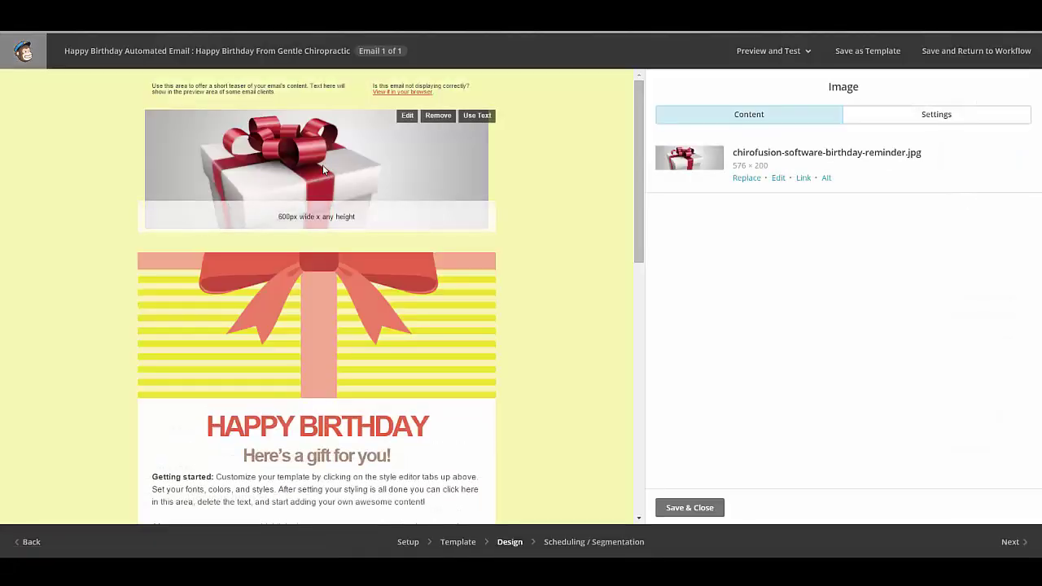
scroll(594, 353, down, 2)
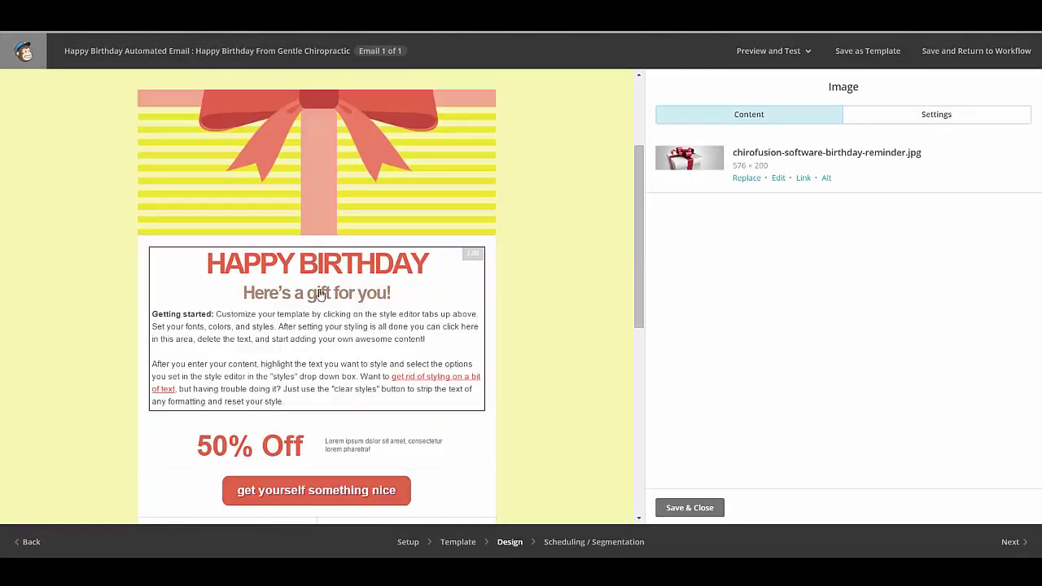
click(306, 329)
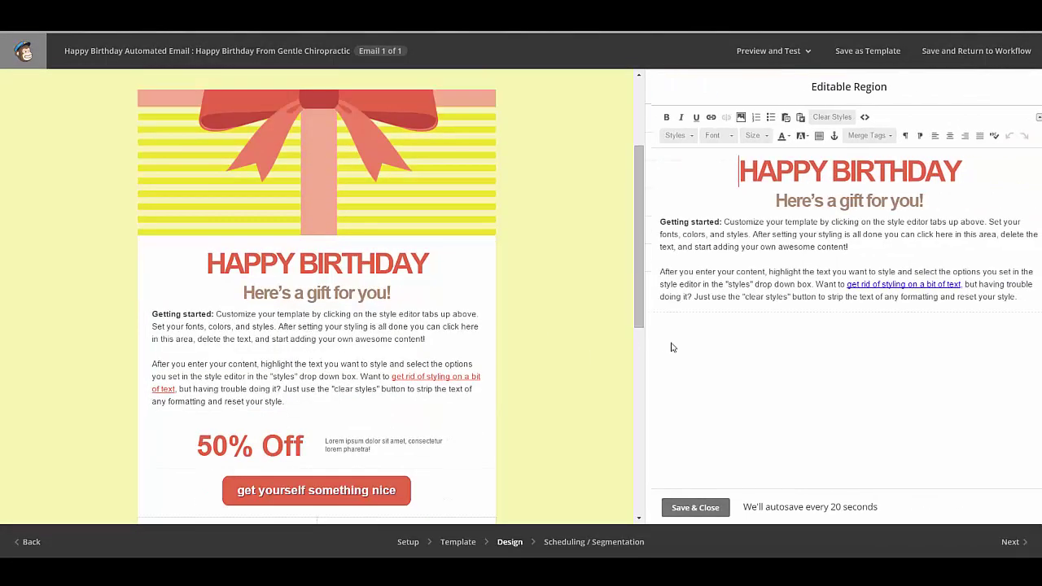
Step: Replace the placeholder text with a 'Happy Birthday' greeting followed by the First Name merge tag
drag(655, 222, 1014, 302)
key(BackSpace)
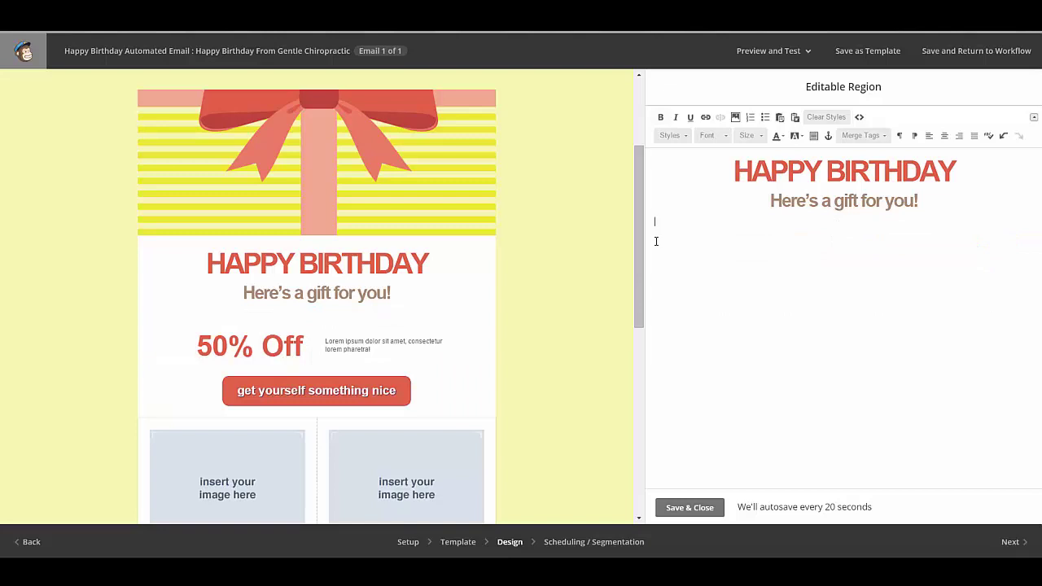
key(Return)
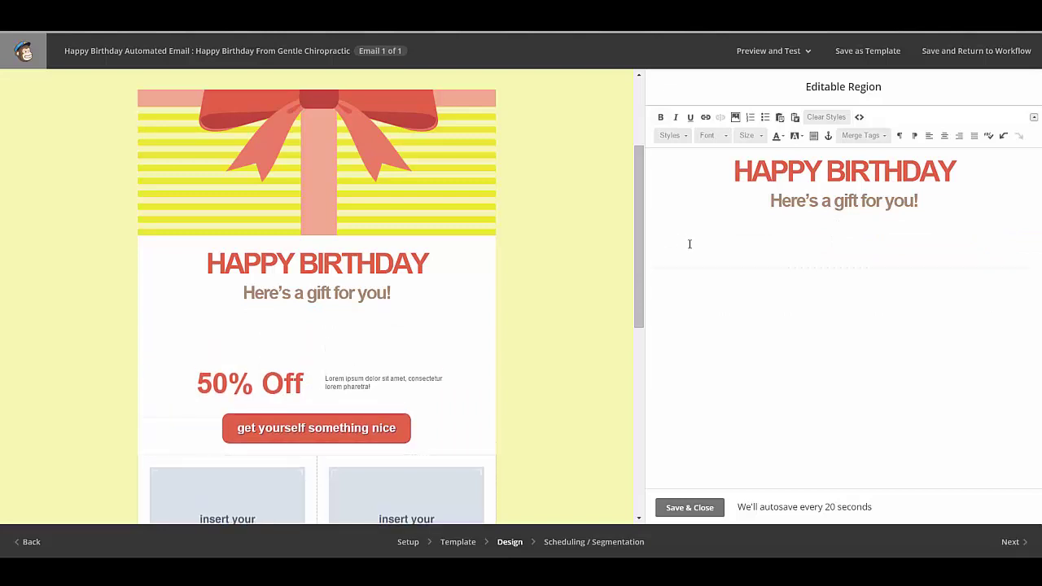
text(Happy Birthday)
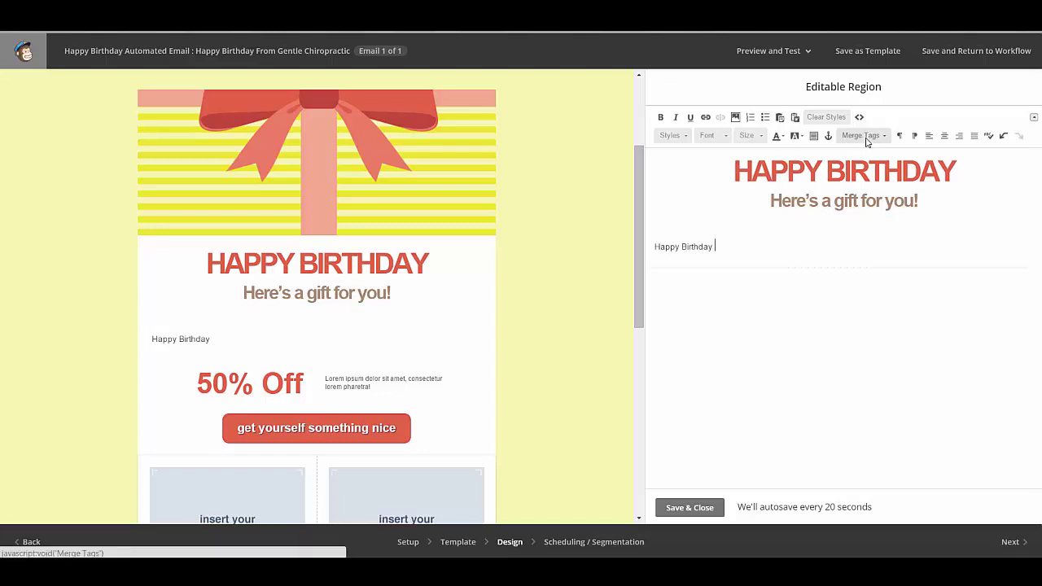
click(867, 139)
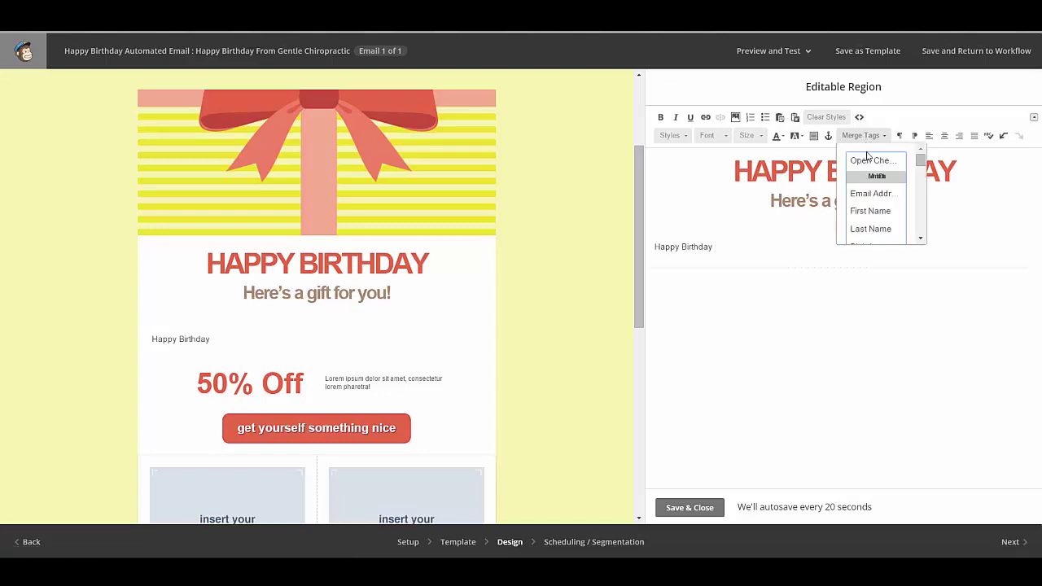
click(870, 211)
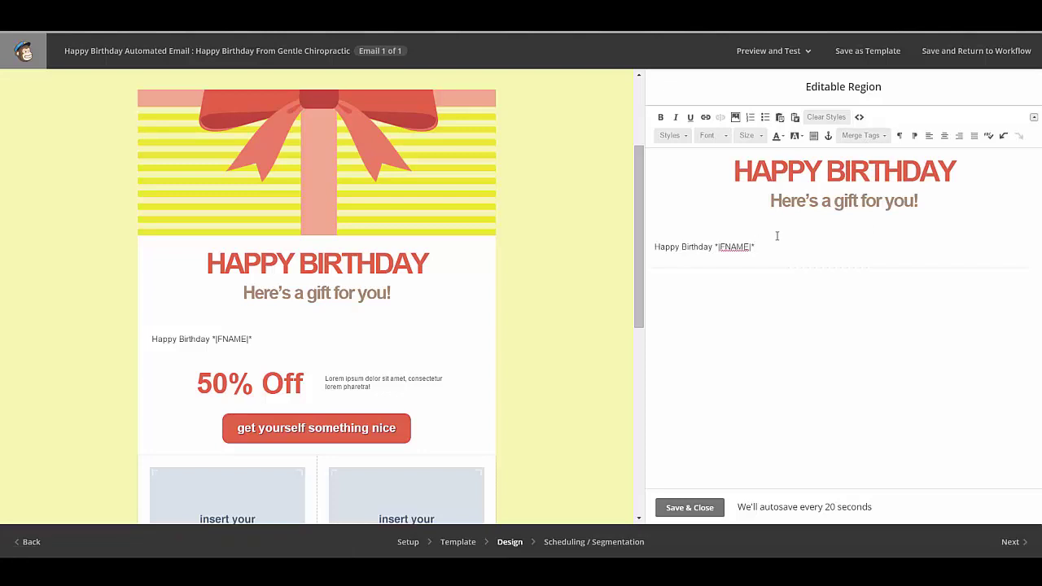
Step: Add 'We just wanted to wish you a very happy birthday!' and a free birthday adjustment invitation
key(Return)
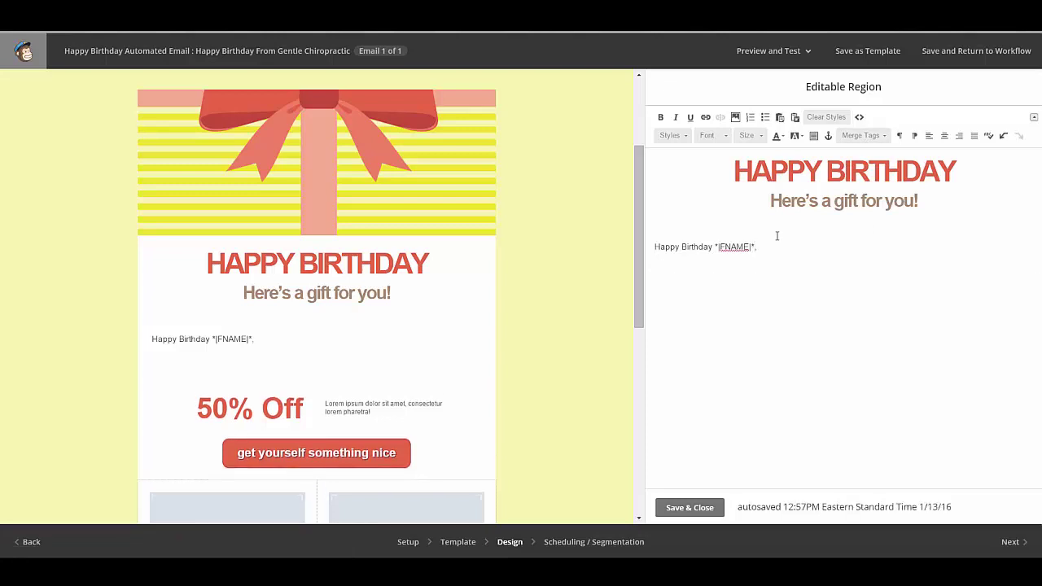
text(We just wanted to wi)
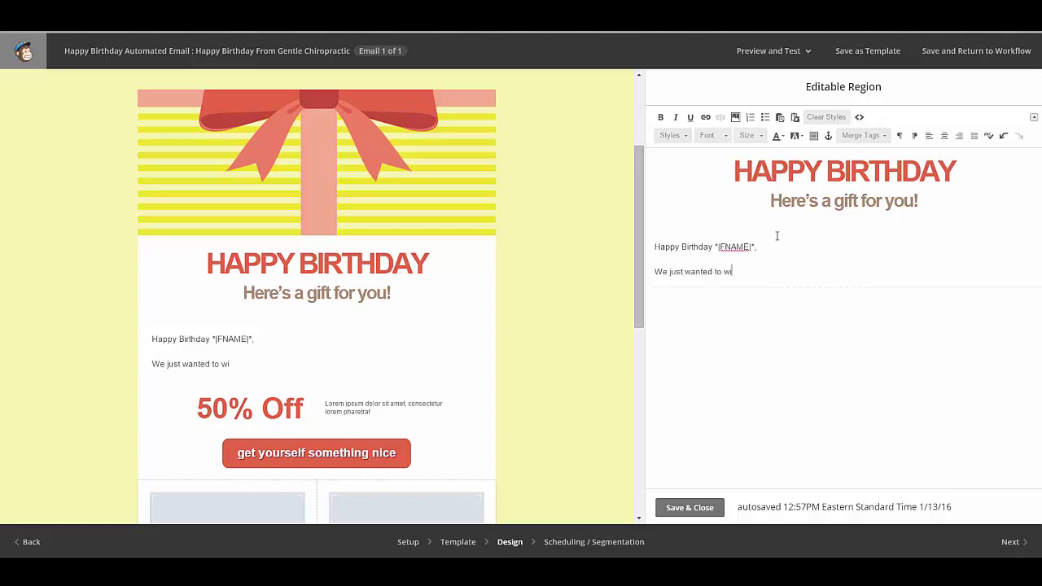
text(sh you a very happy birthday)
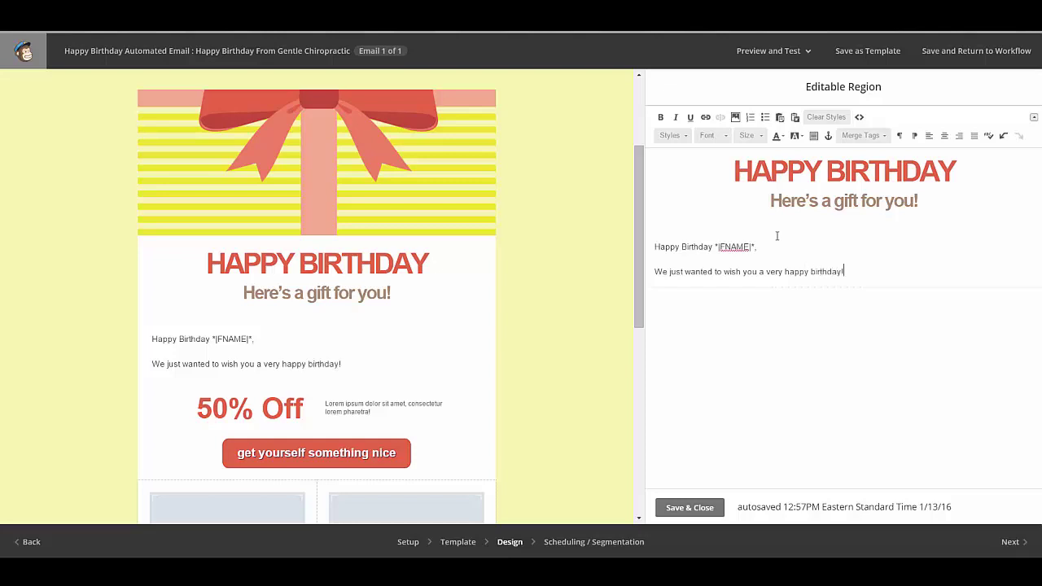
text(!)
key(Return)
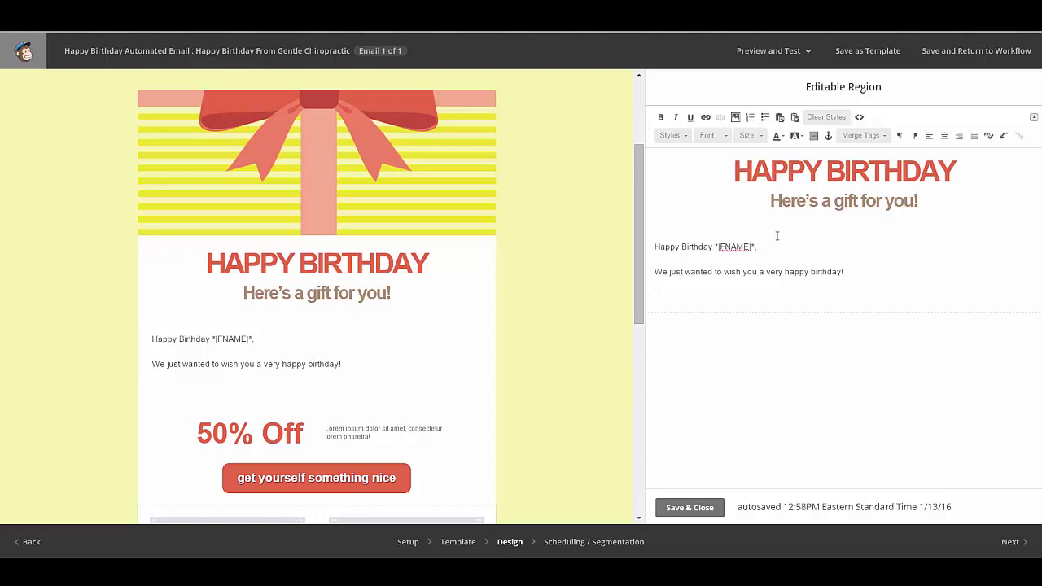
text(We welc)
key(BackSpace)
key(BackSpace)
text(lcome you to )
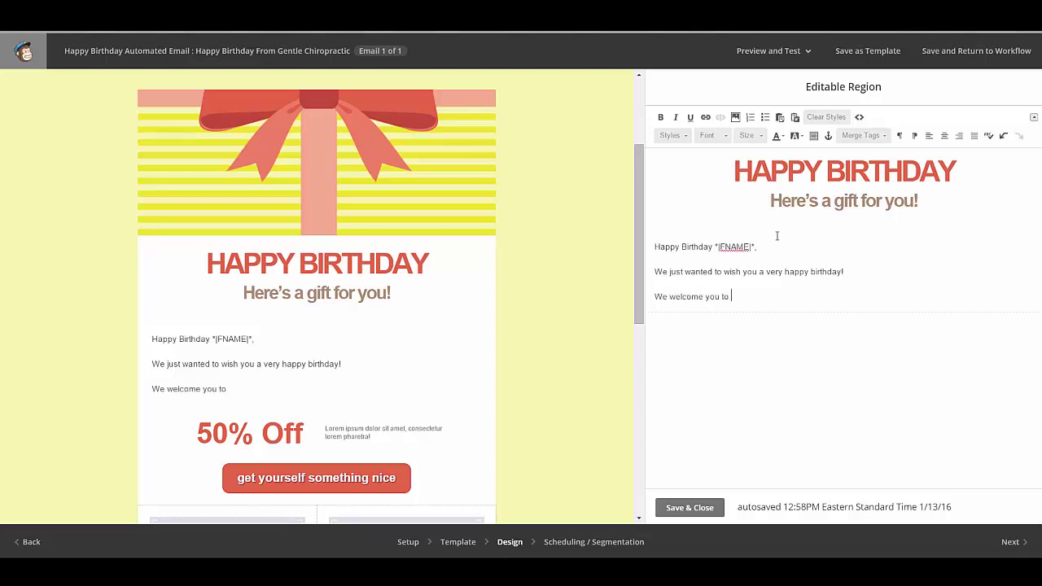
text(stop by our olffice for a f)
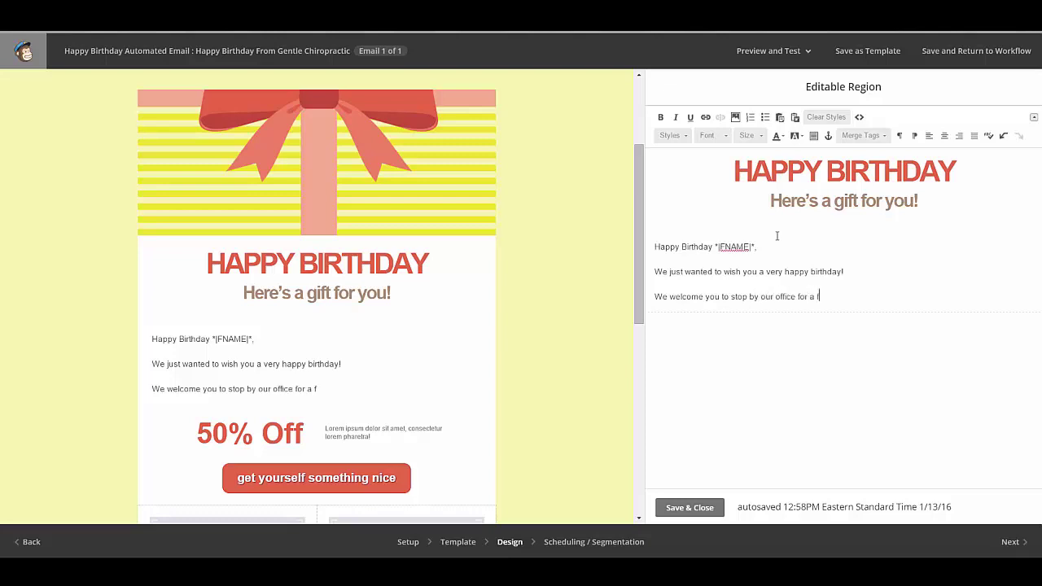
text(ree birthday adjustmen)
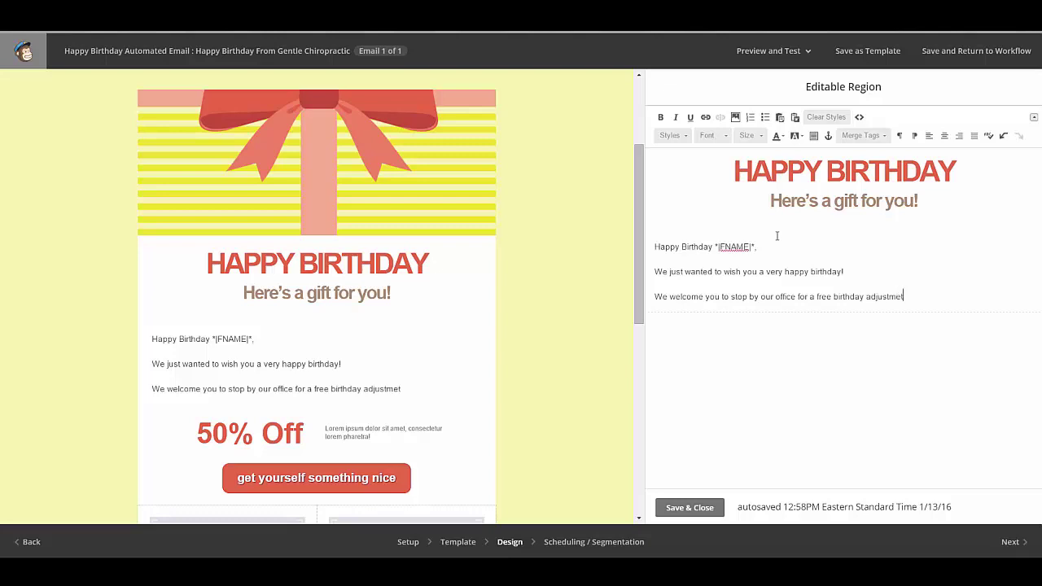
text(t!)
Step: Hide the 50% Off block and both columns, and remove the two placeholder images
click(705, 510)
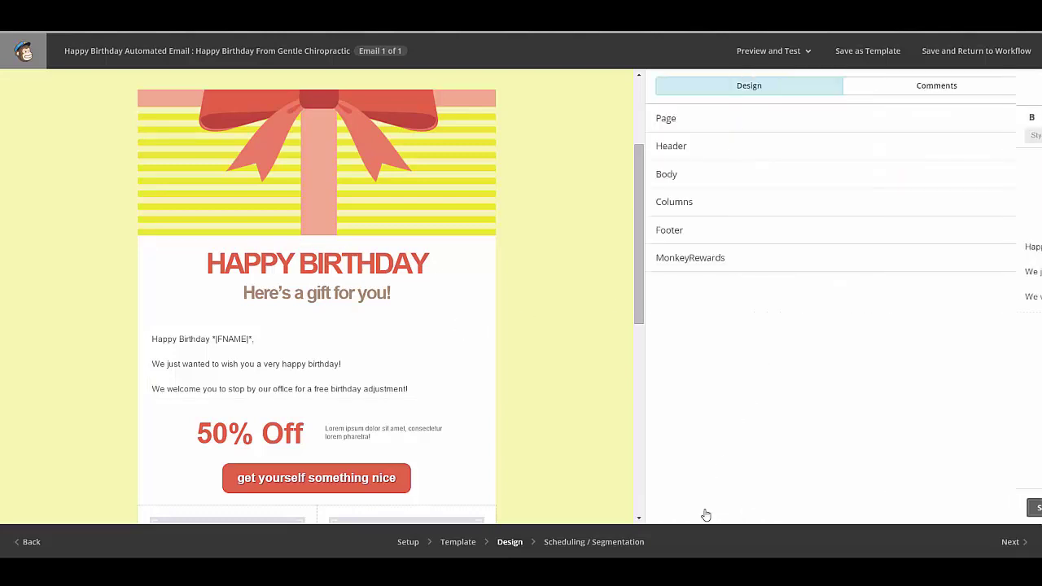
scroll(521, 437, down, 2)
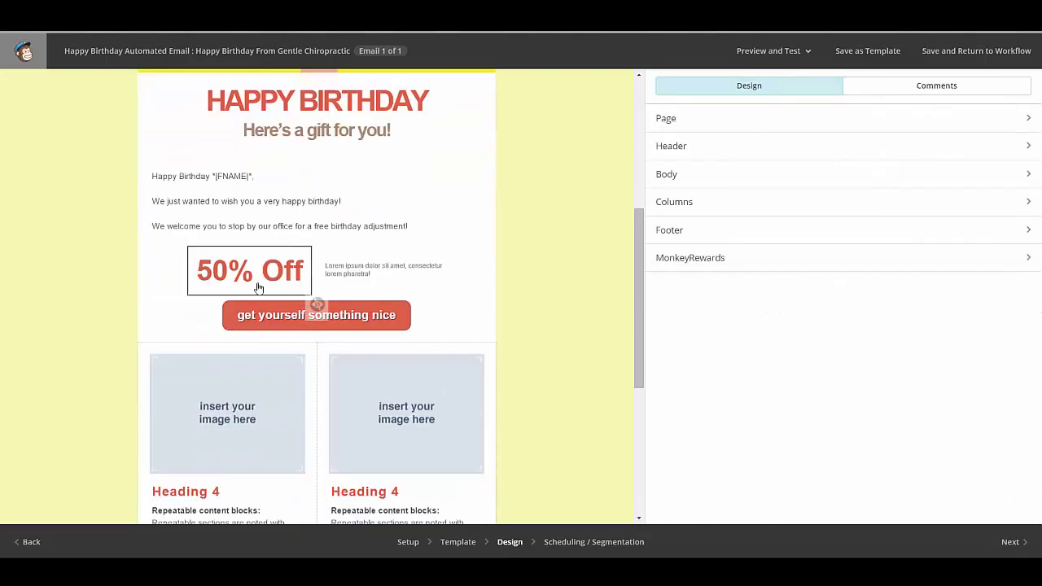
click(317, 306)
click(292, 363)
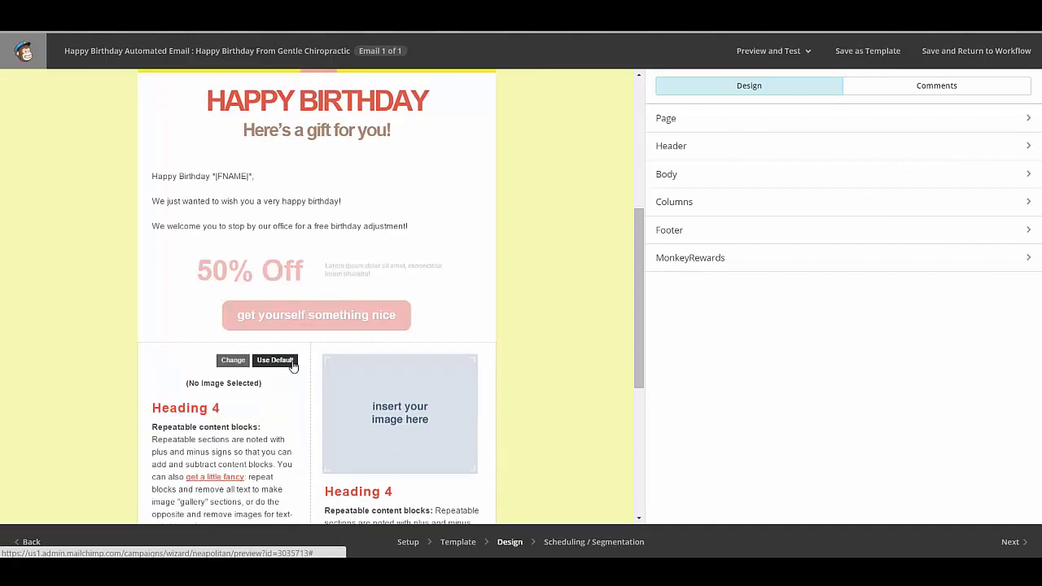
click(452, 368)
scroll(440, 375, down, 1)
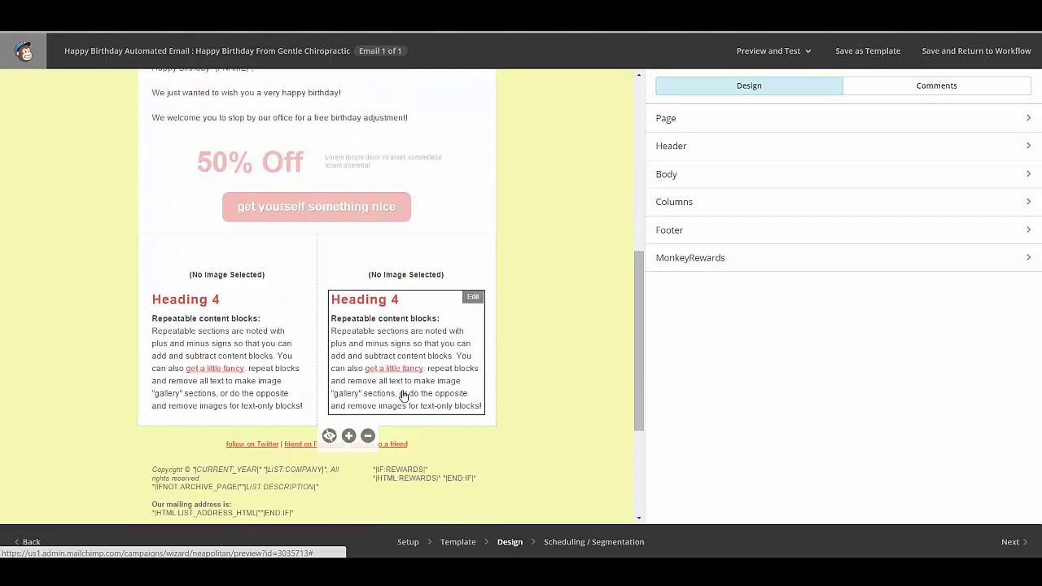
click(329, 436)
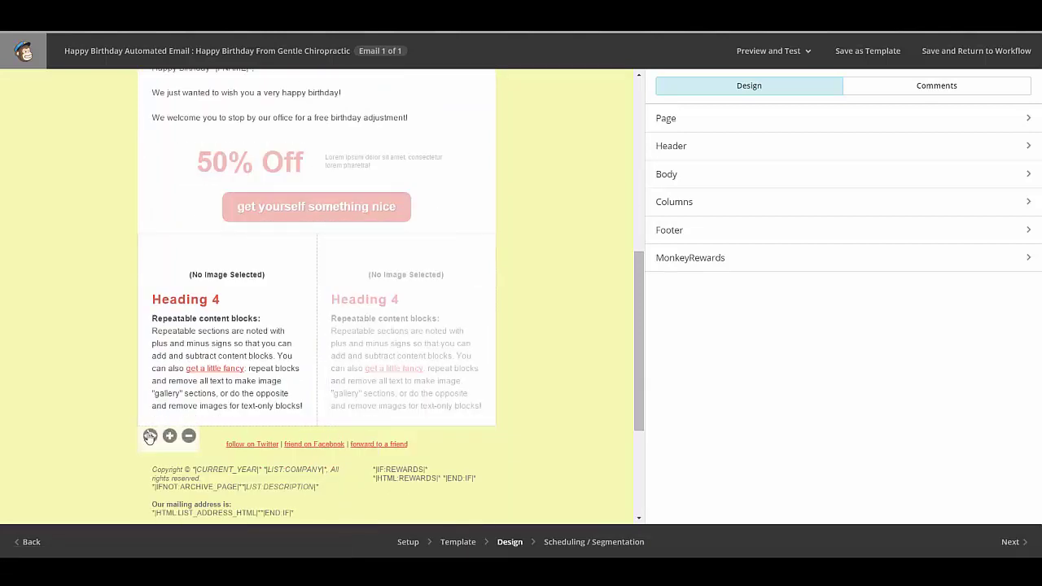
click(149, 436)
scroll(523, 396, up, 2)
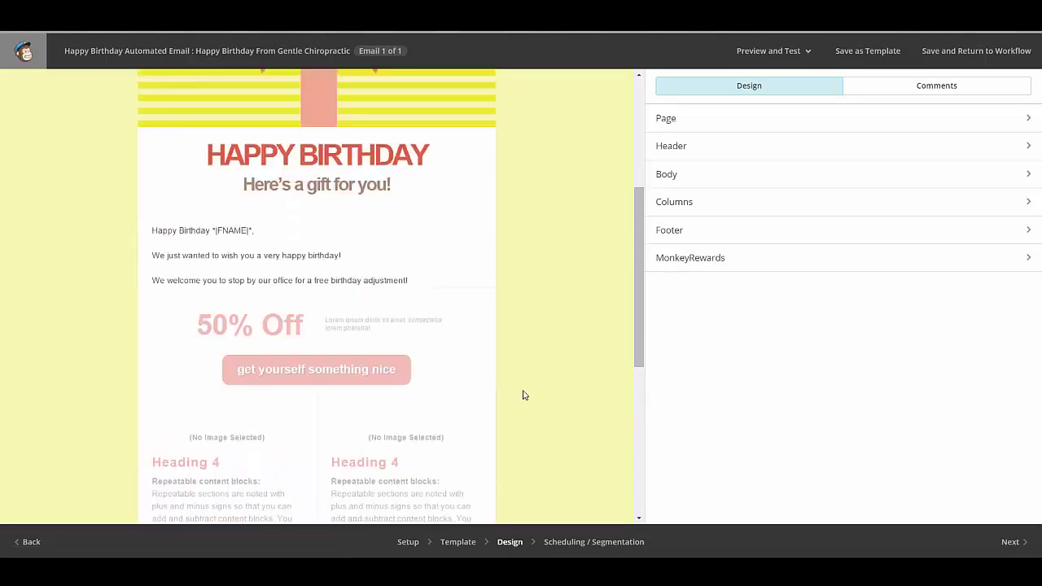
scroll(524, 396, down, 2)
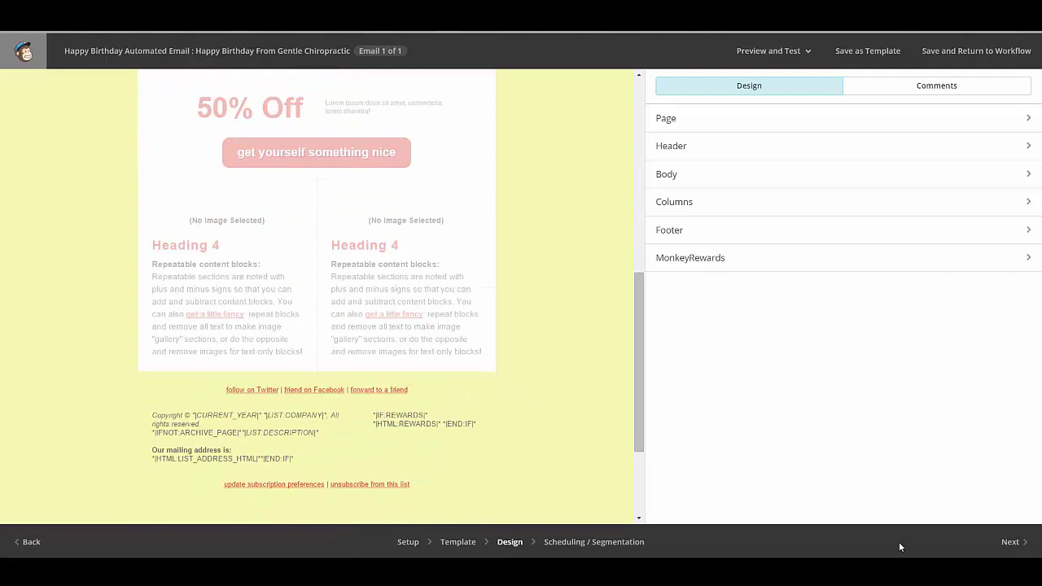
click(1017, 544)
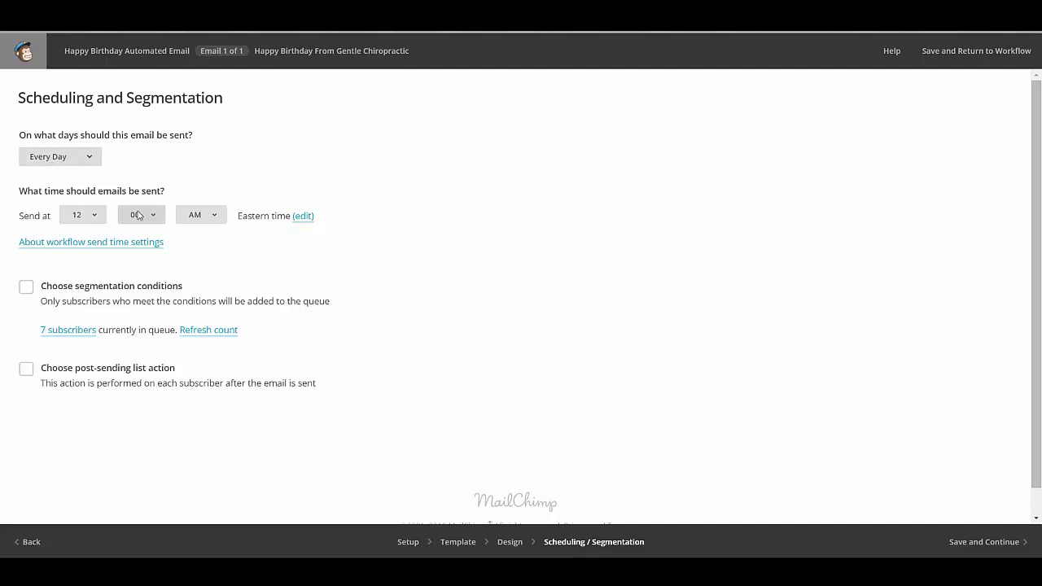
Step: Set the daily send hour to 9 AM, enable segmentation conditions, and save
click(90, 220)
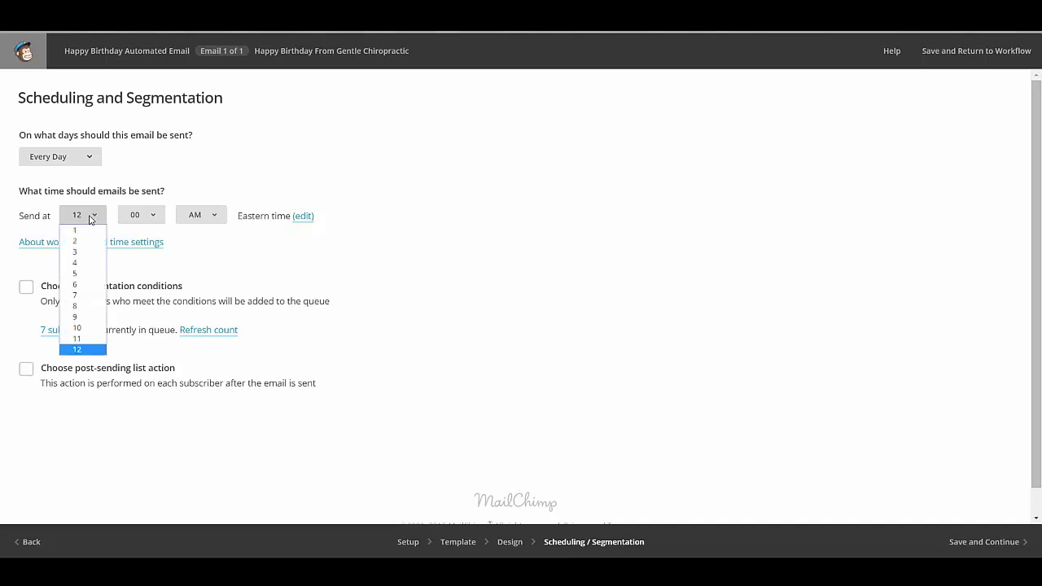
click(88, 317)
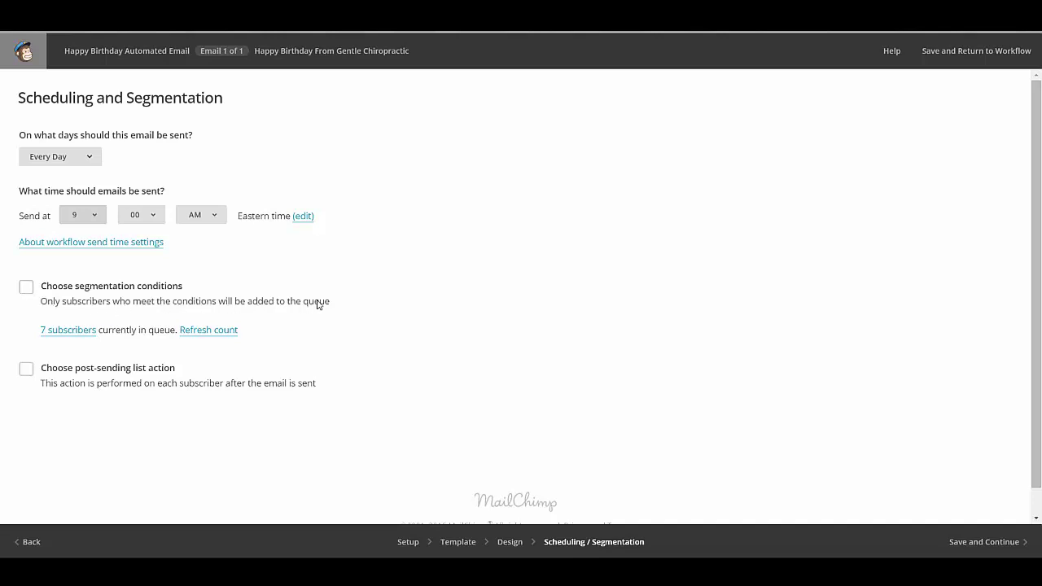
click(26, 287)
scroll(470, 319, down, 3)
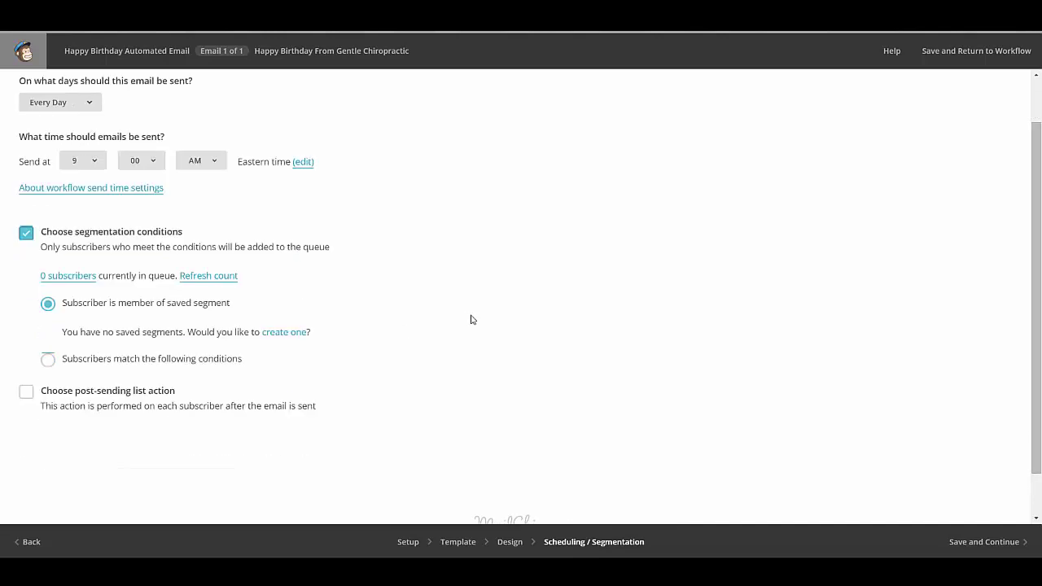
click(976, 543)
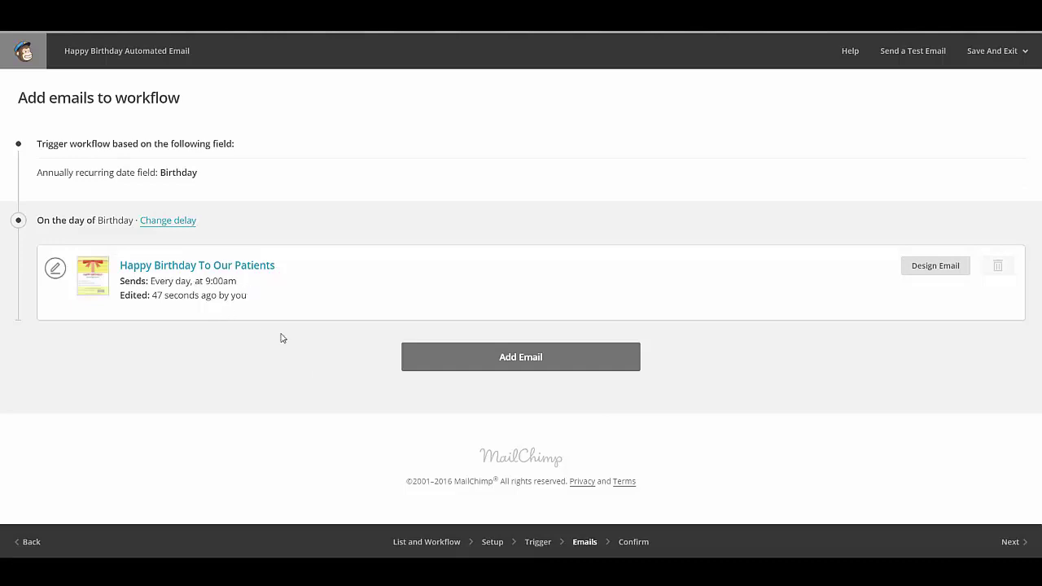
Step: Review the Patient Database workflow settings and confirm Start Workflow
click(1011, 539)
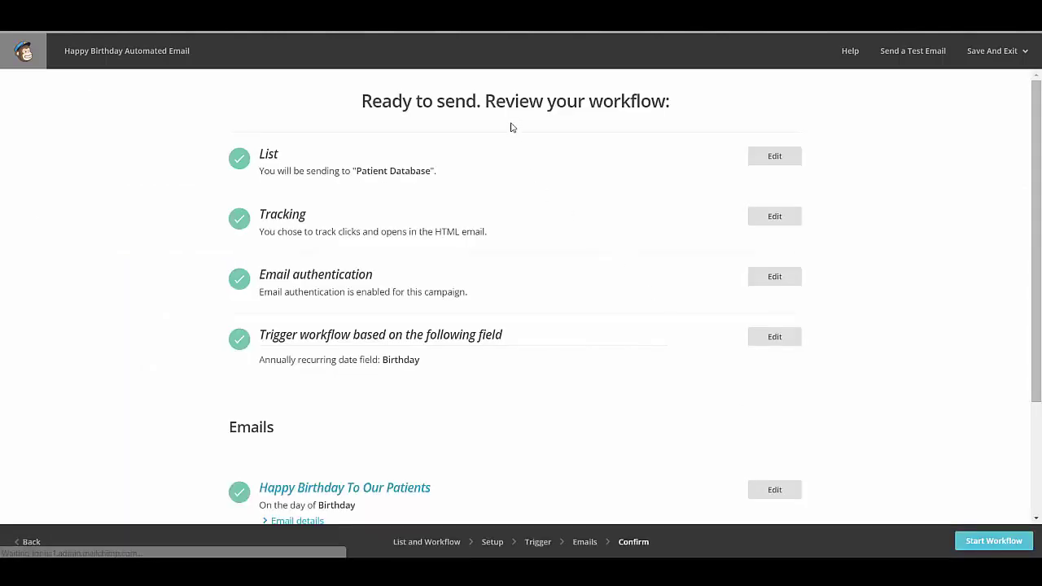
scroll(530, 186, down, 3)
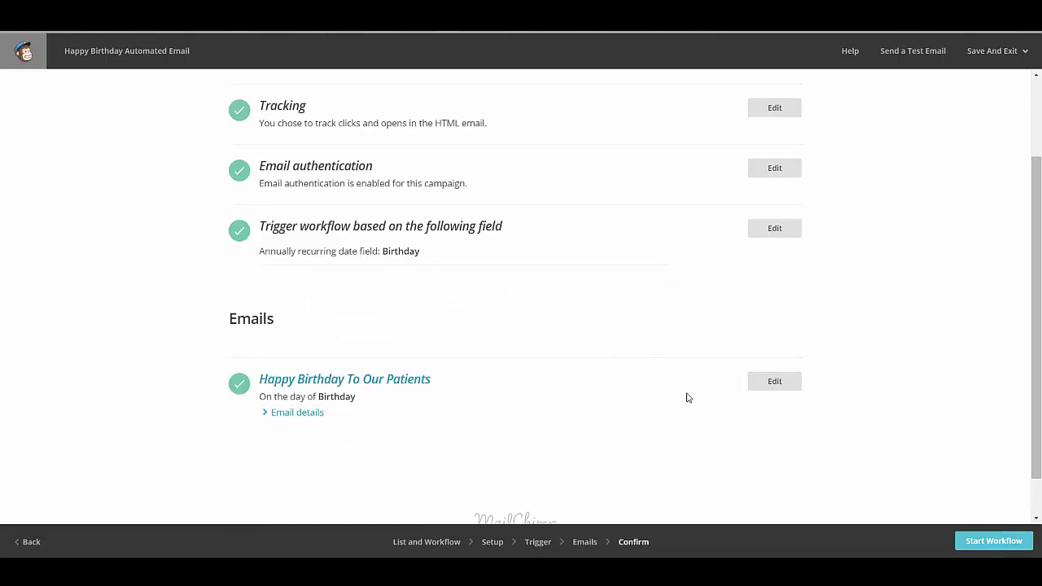
click(992, 544)
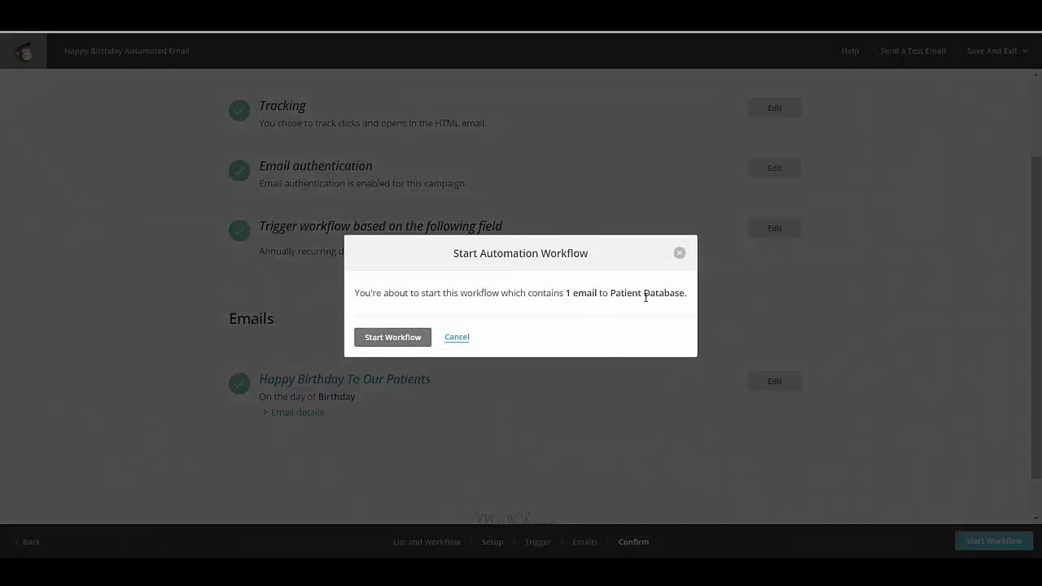
click(397, 338)
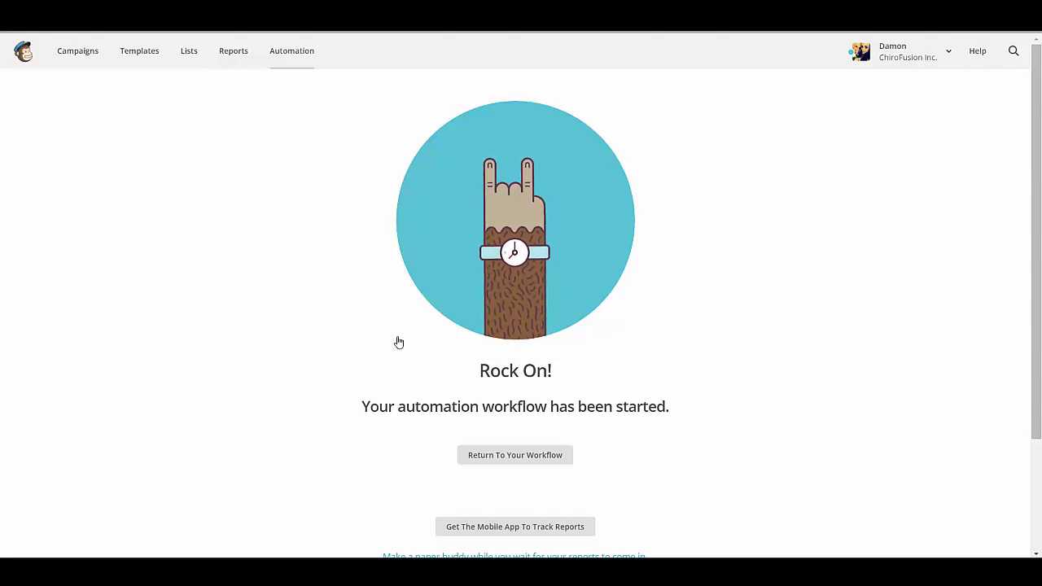
Step: Open the Add a subscriber form for the Patient Database list
click(191, 55)
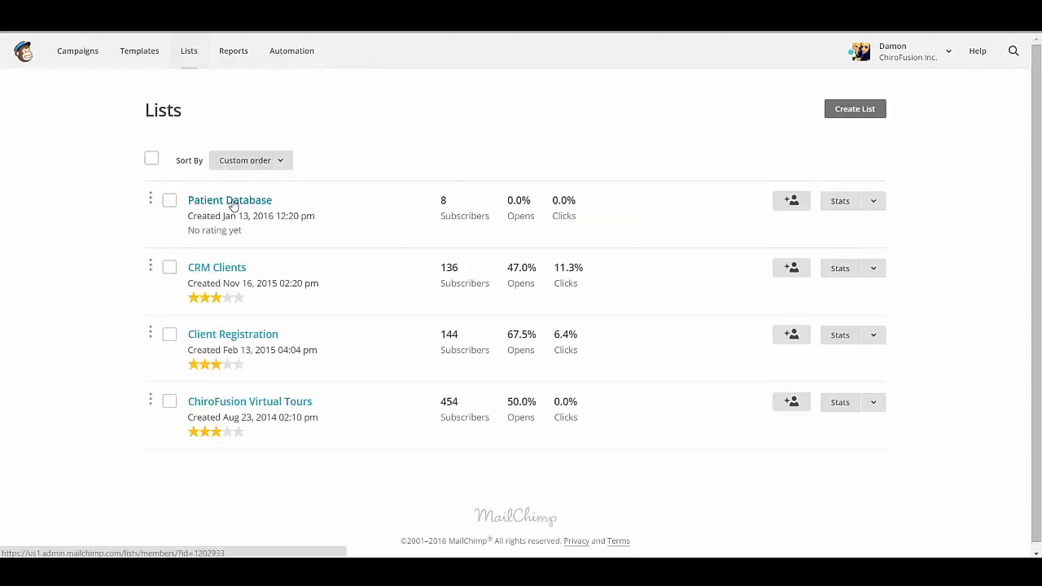
click(232, 203)
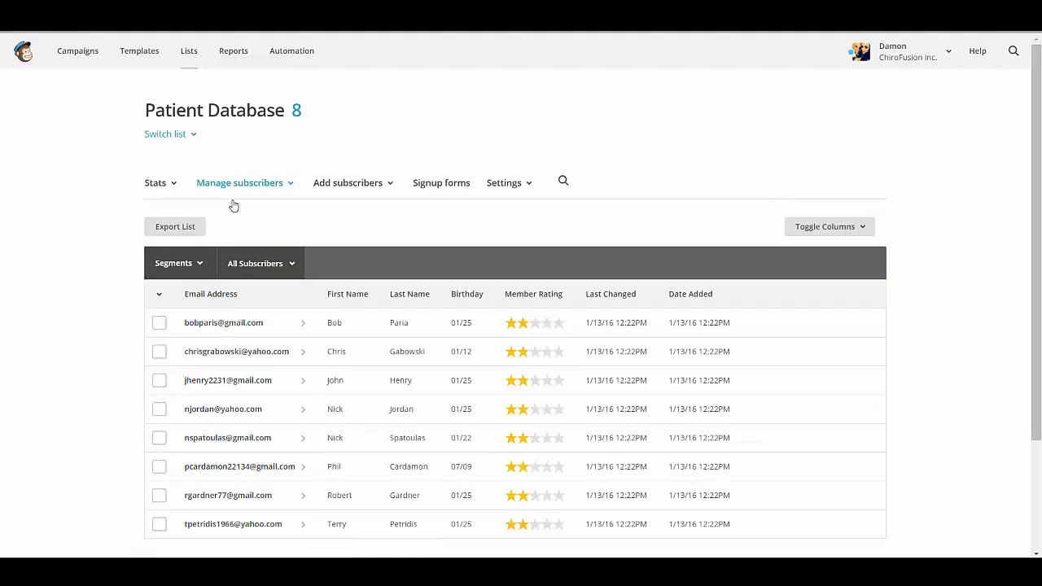
click(361, 186)
click(359, 214)
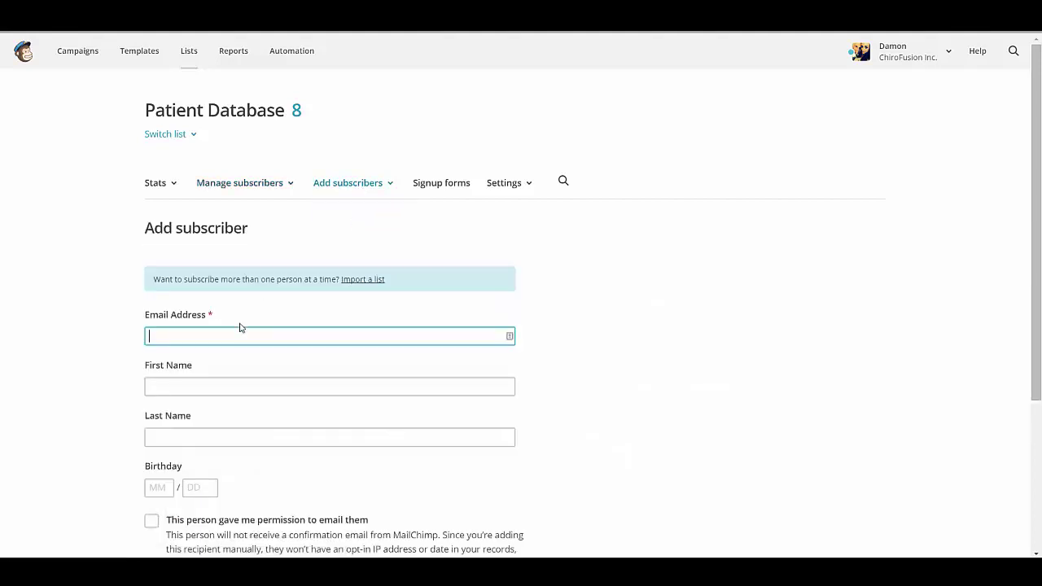
scroll(239, 326, down, 2)
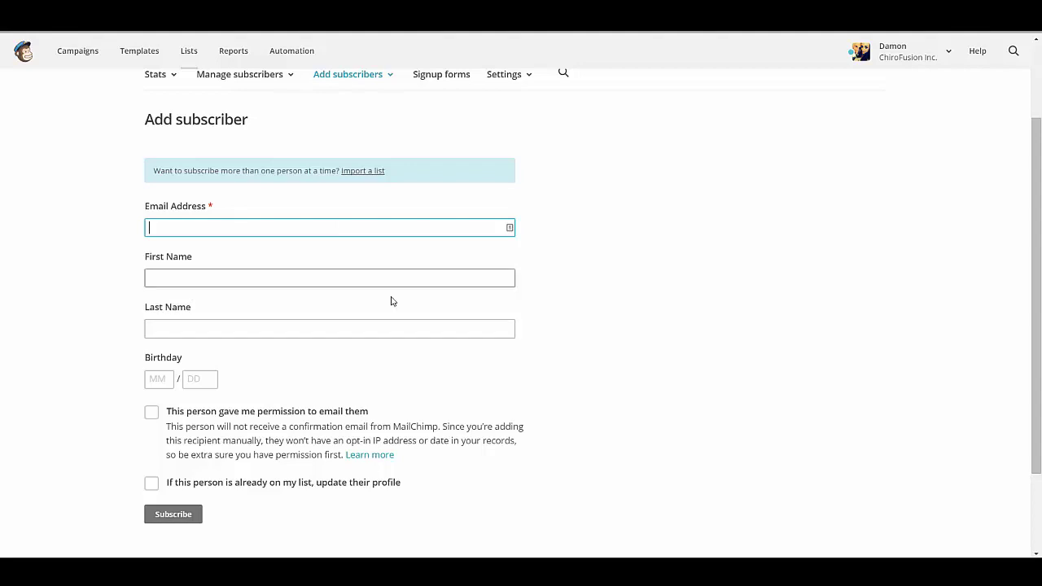